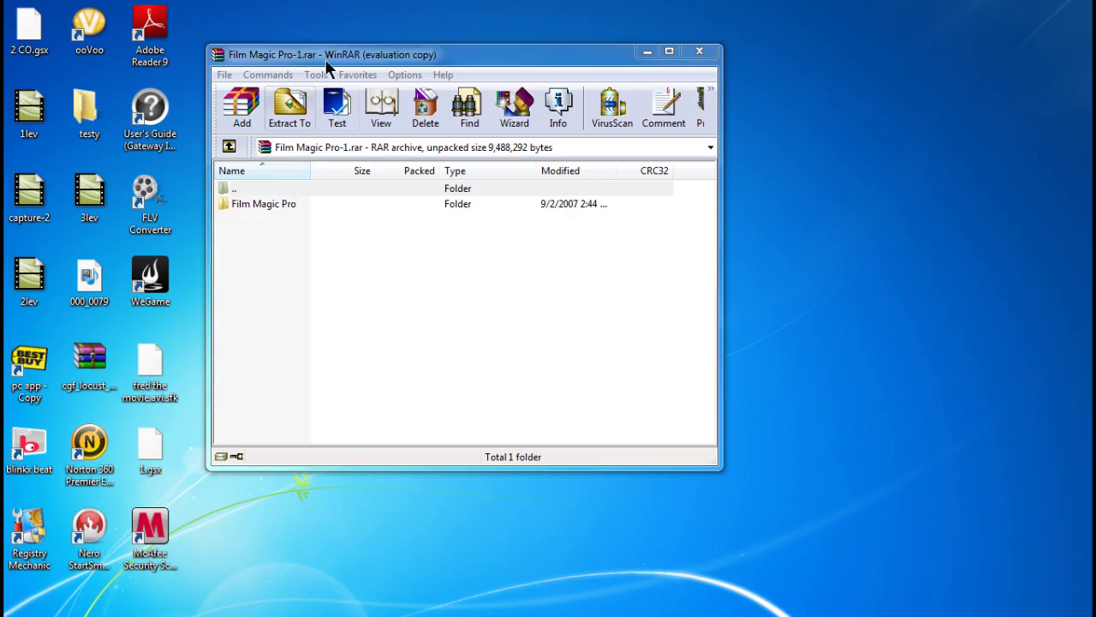
# In WinRAR, browse into Film Magic Pro > FILM MAGIC PRO, then return up one level.
pyautogui.click(327, 63)
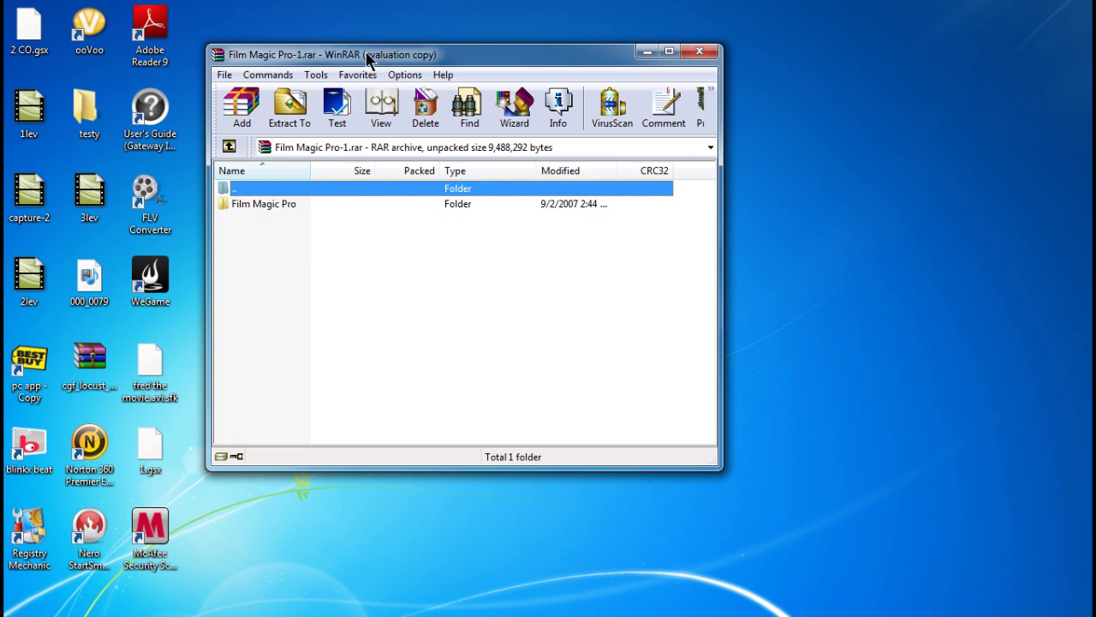
pyautogui.moveTo(369, 59); pyautogui.dragTo(372, 98)
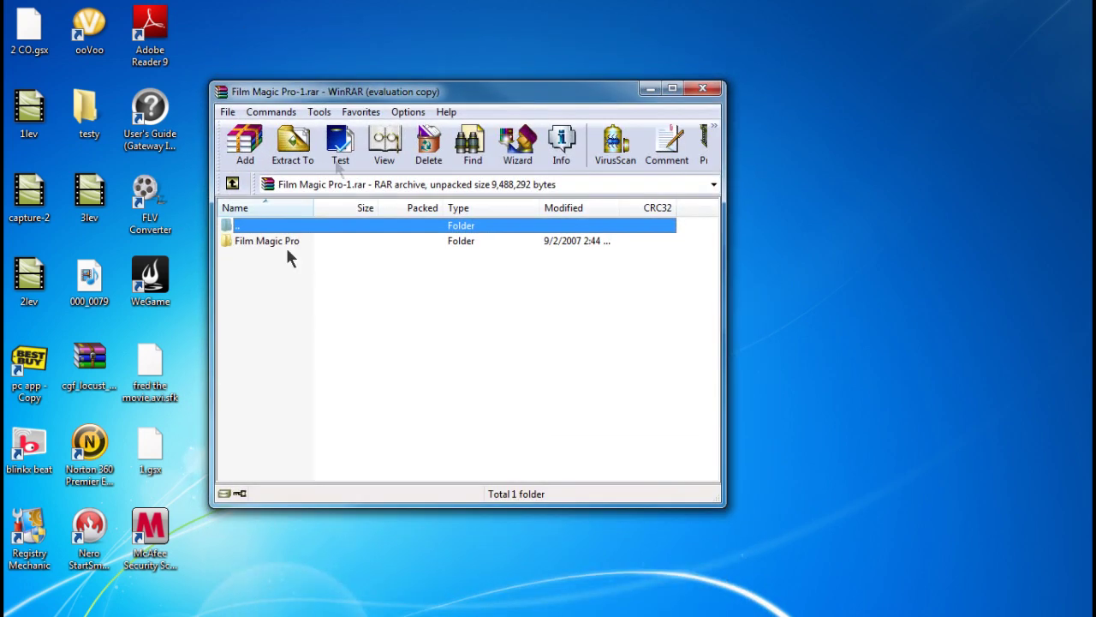
pyautogui.doubleClick(274, 243)
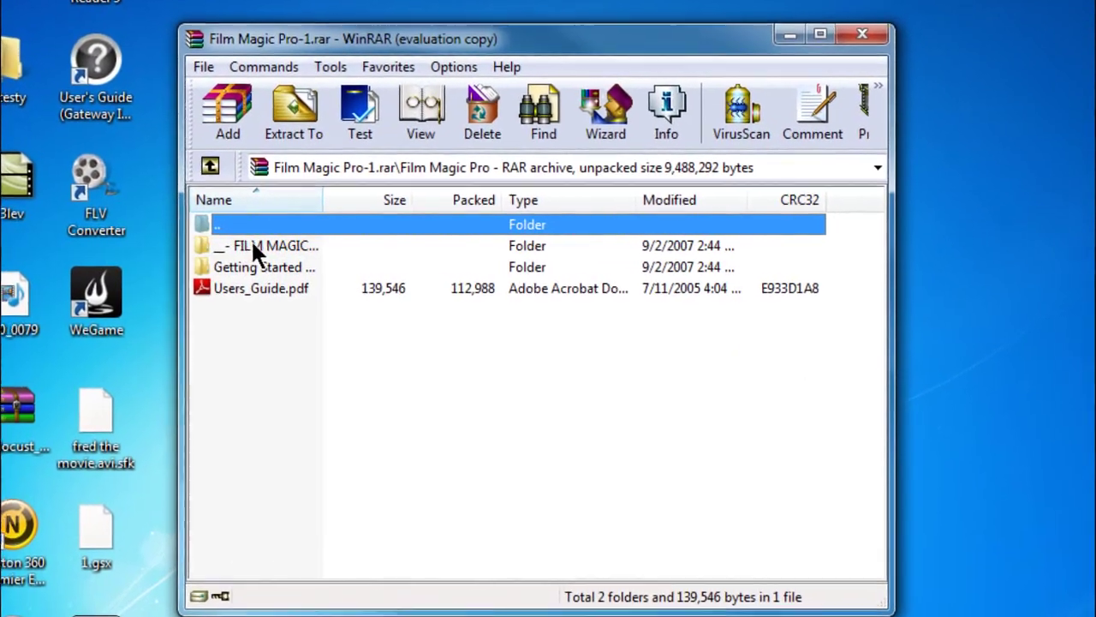
pyautogui.click(256, 245)
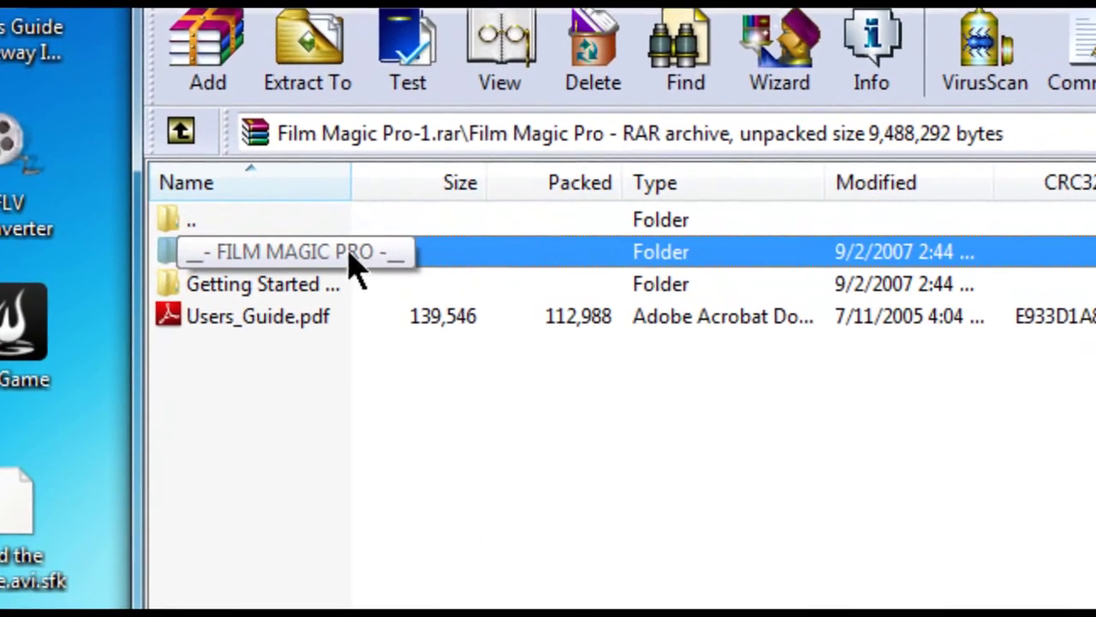
pyautogui.doubleClick(261, 262)
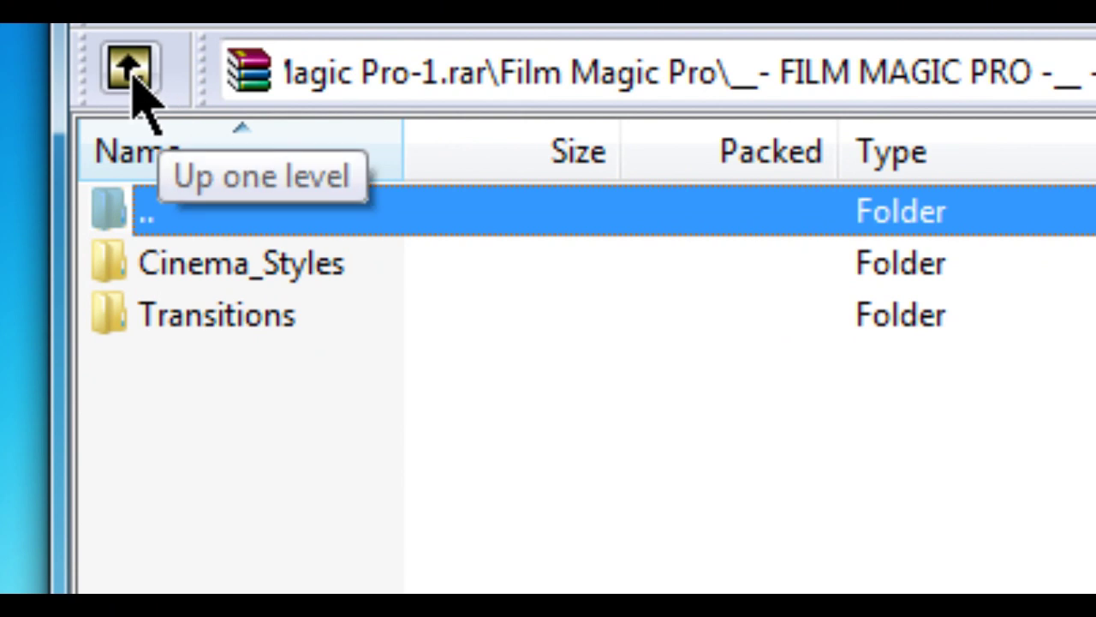
pyautogui.click(130, 70)
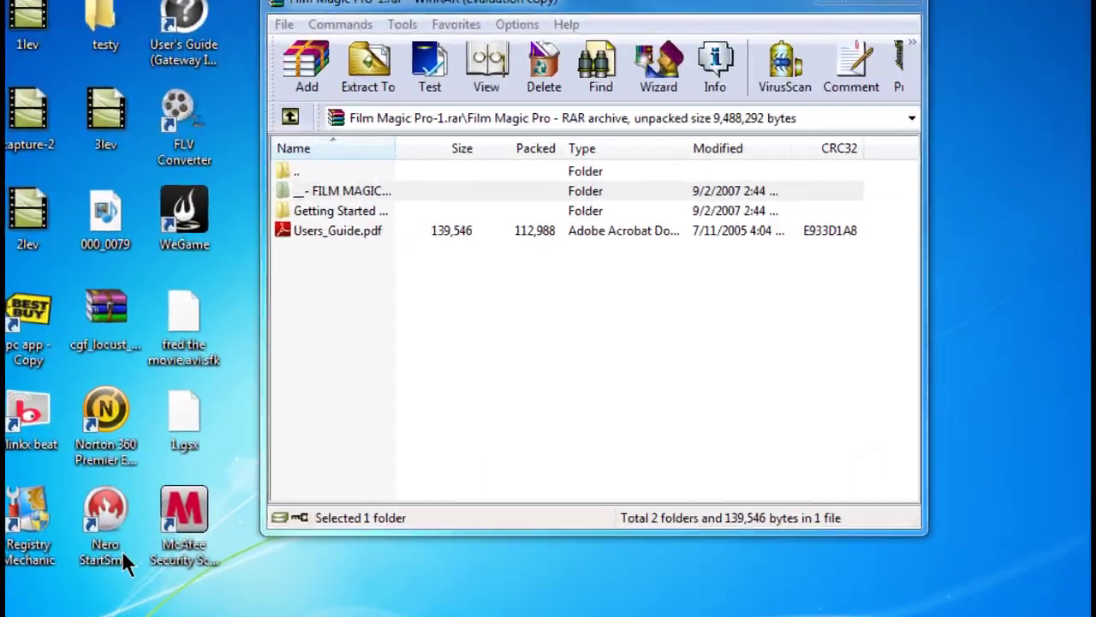
# Open the Gateway (C:) drive from Computer in Windows Explorer.
pyautogui.press('super')
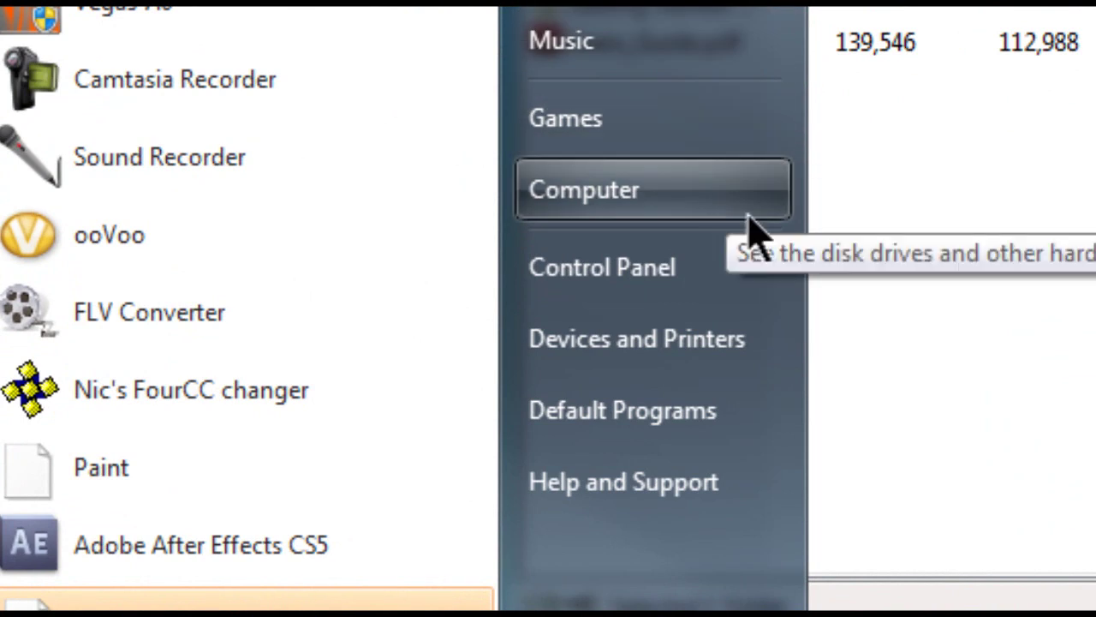
pyautogui.click(747, 212)
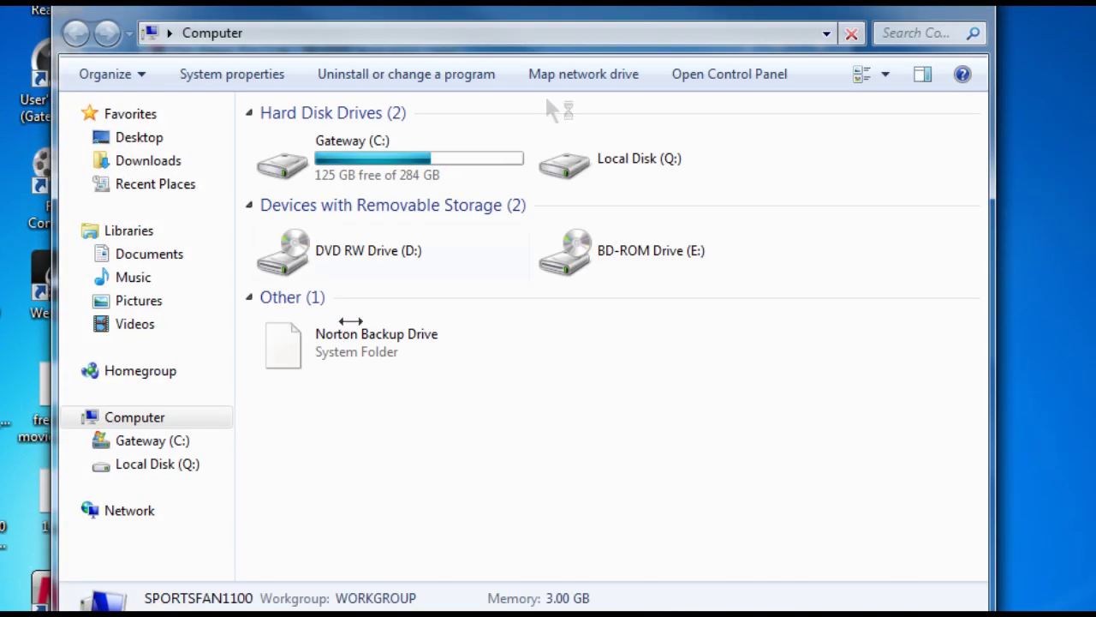
pyautogui.click(448, 171)
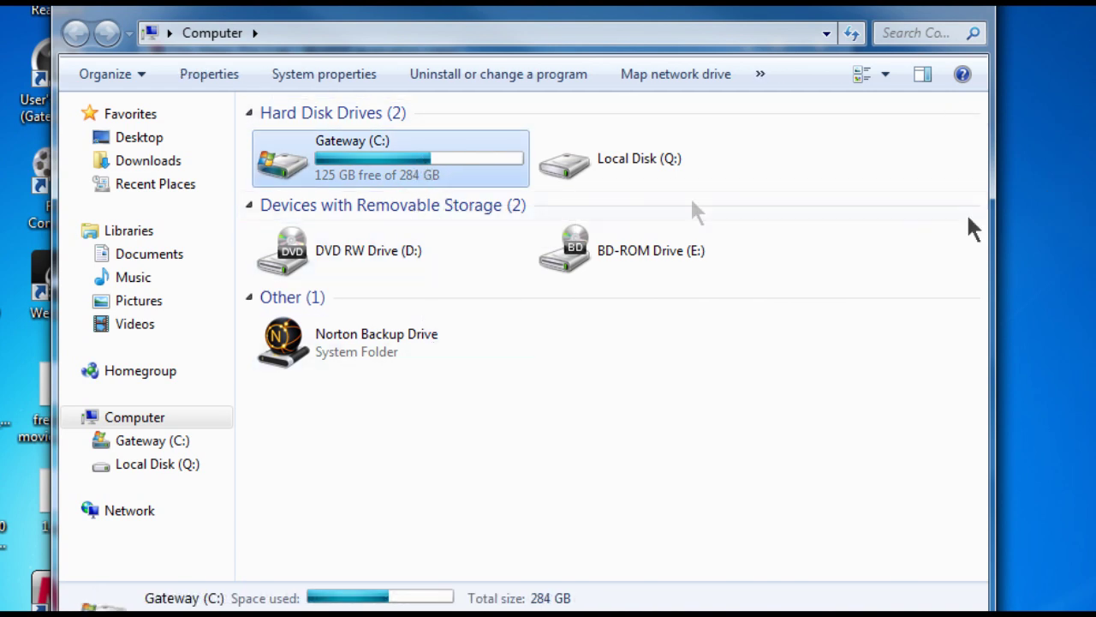
pyautogui.click(667, 411)
pyautogui.click(334, 156)
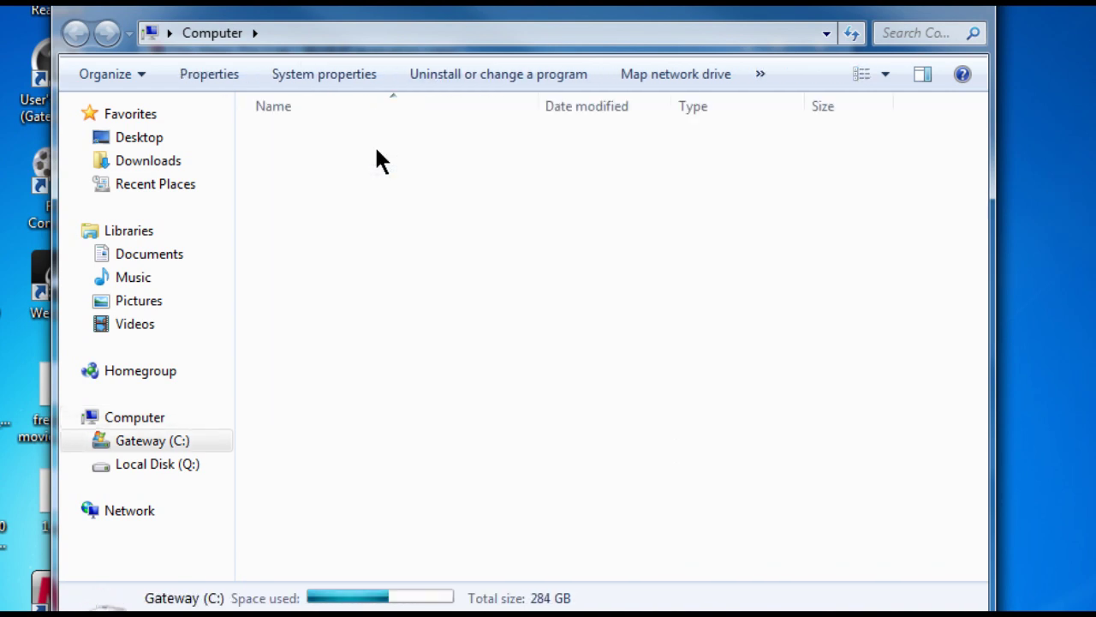
# Go to Program Files > Adobe > Adobe After Effects CS5 > Support Files > Presets.
pyautogui.doubleClick(348, 213)
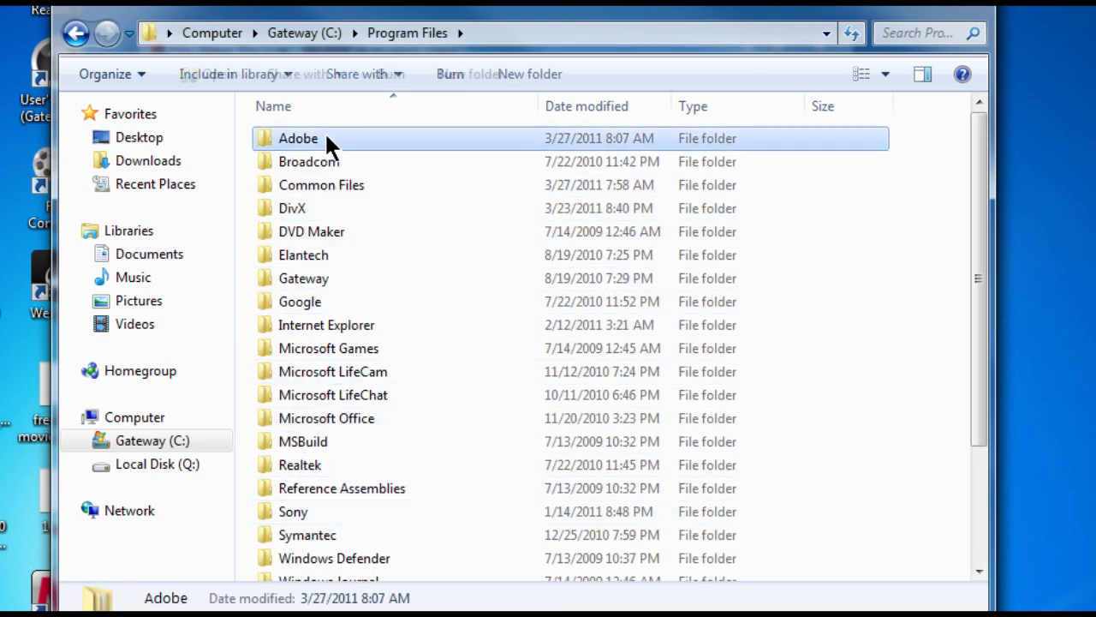
pyautogui.doubleClick(326, 139)
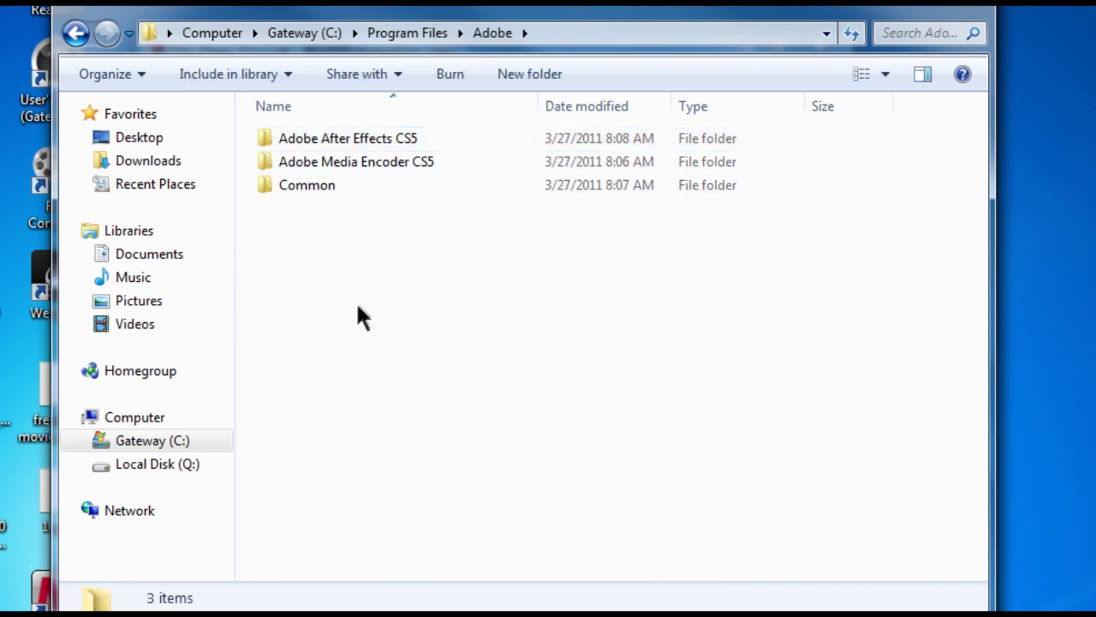
pyautogui.doubleClick(374, 144)
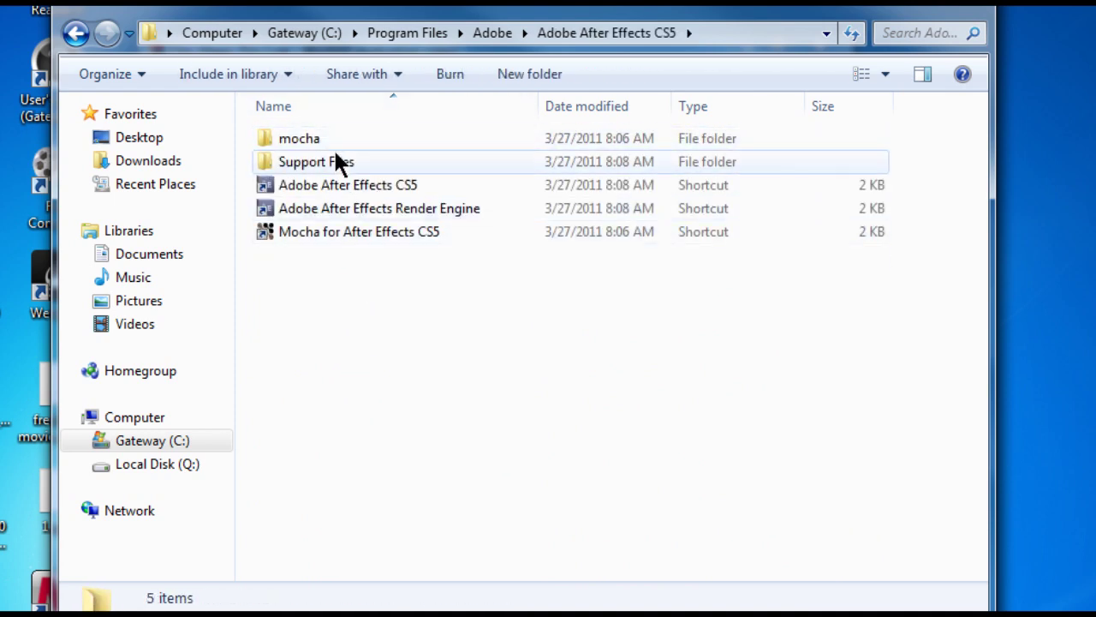
pyautogui.doubleClick(333, 165)
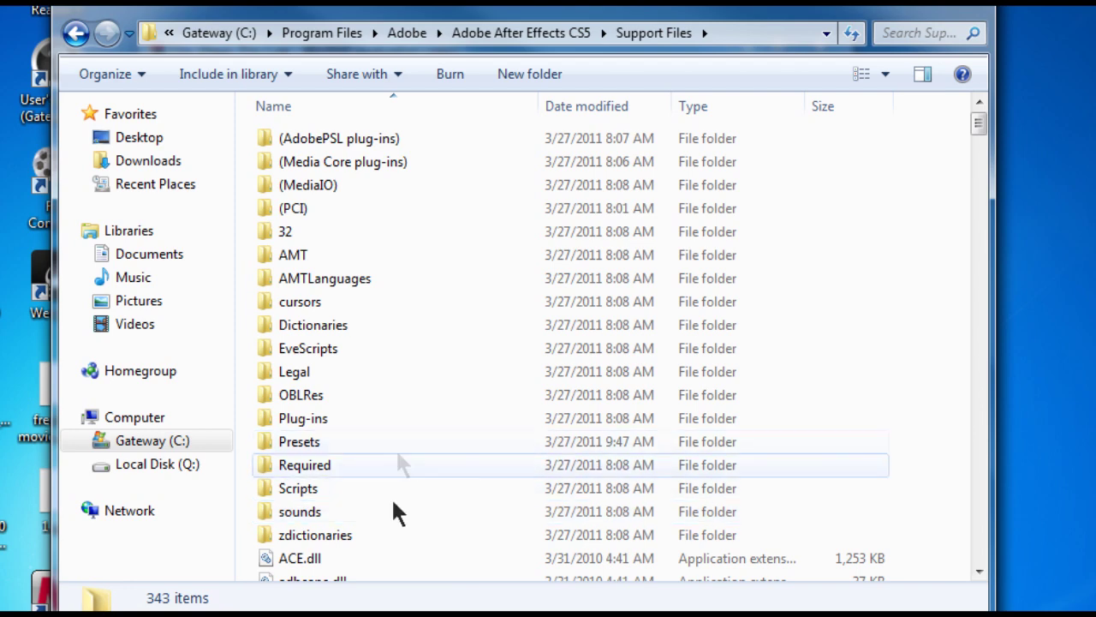
pyautogui.doubleClick(359, 443)
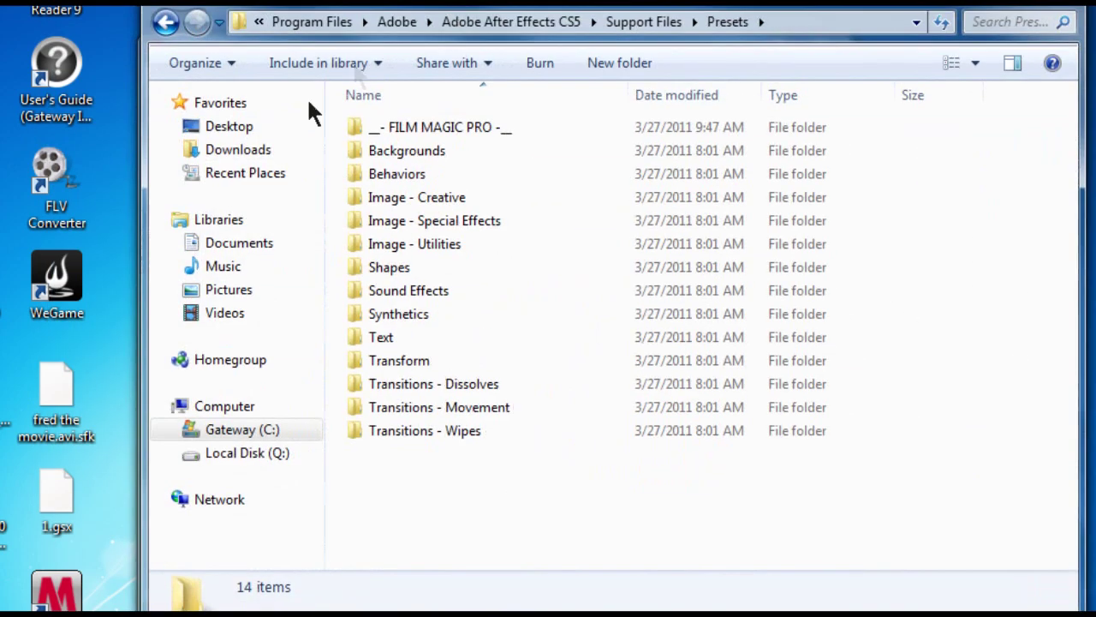
# Drag the FILM MAGIC PRO folder from the archive into the Presets folder.
pyautogui.moveTo(557, 7); pyautogui.dragTo(795, 33)
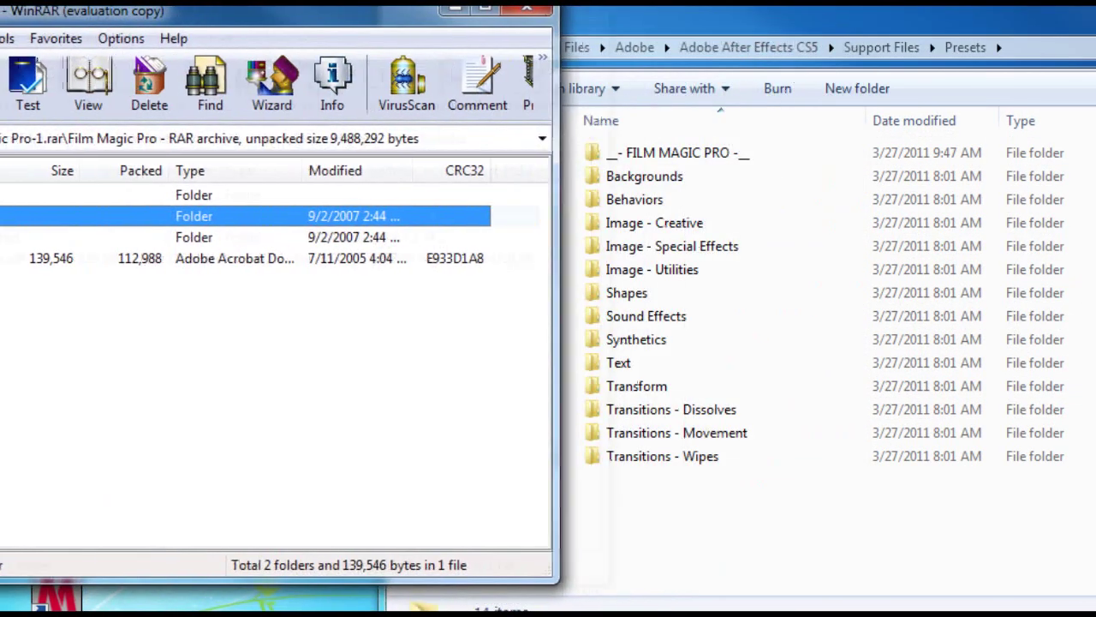
pyautogui.moveTo(214, 225); pyautogui.dragTo(2, 219)
pyautogui.moveTo(166, 227); pyautogui.dragTo(819, 519)
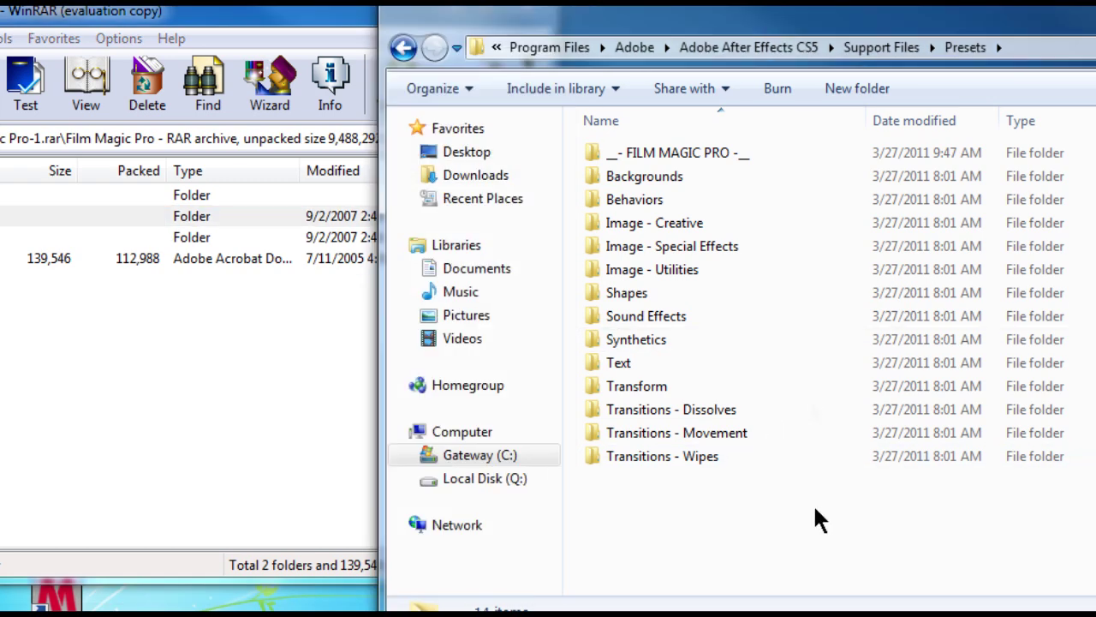
# Close the WinRAR archive window and the Presets Explorer window.
pyautogui.moveTo(60, 16); pyautogui.dragTo(411, 75)
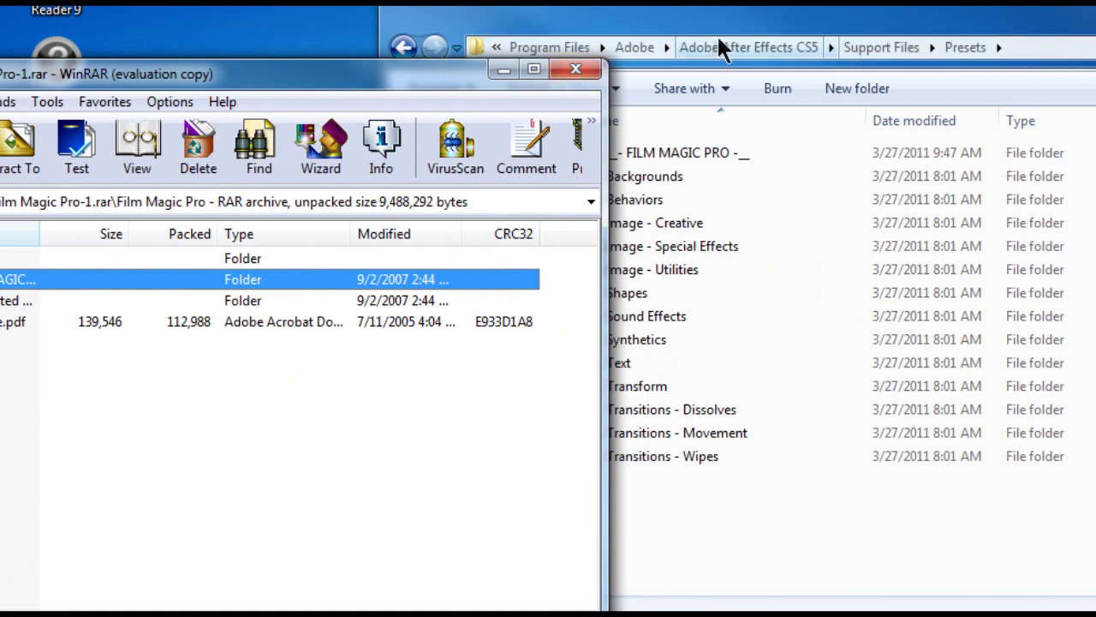
pyautogui.click(572, 72)
pyautogui.moveTo(621, 26); pyautogui.dragTo(163, 18)
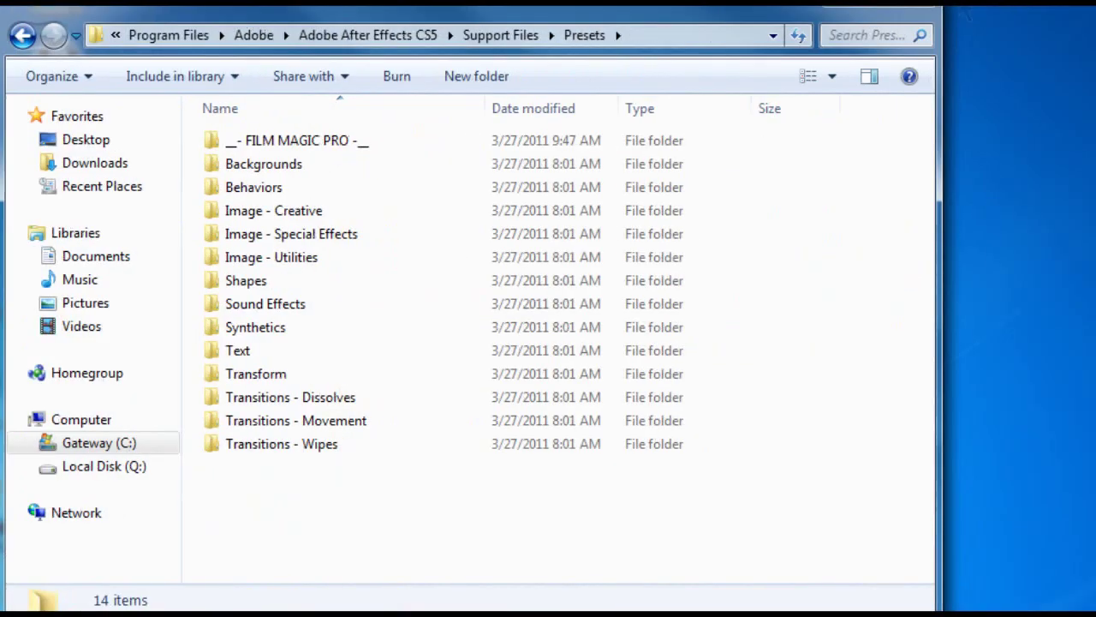
pyautogui.click(908, 12)
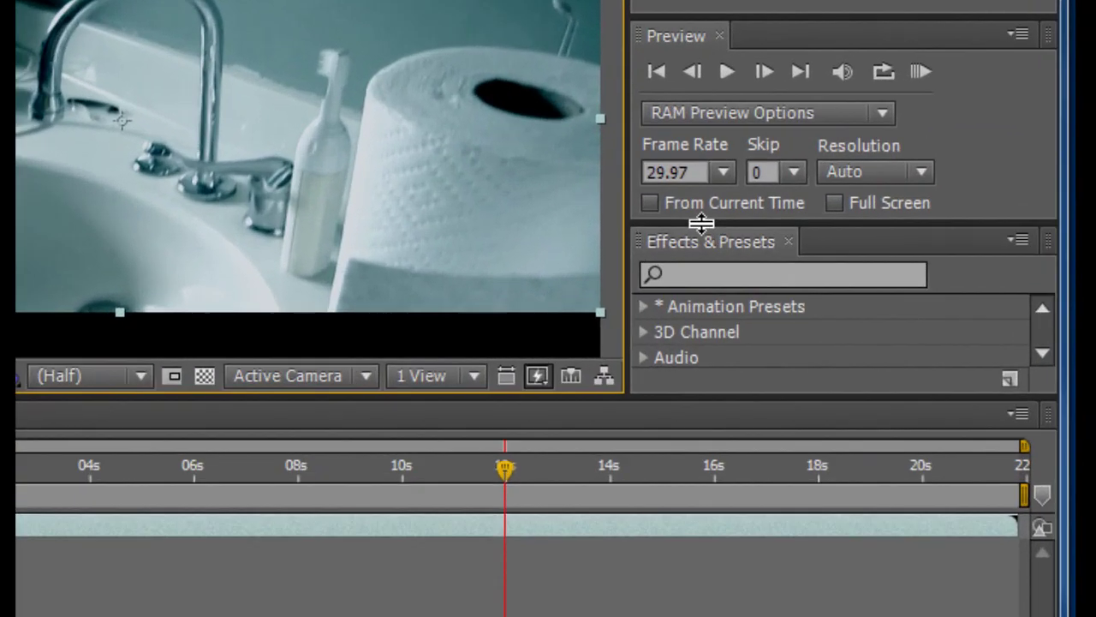
# Enlarge Effects & Presets and expand Animation Presets down to FILM MAGIC PRO's Cinema_Styles.
pyautogui.moveTo(887, 283); pyautogui.dragTo(886, 199)
pyautogui.rightClick(698, 65)
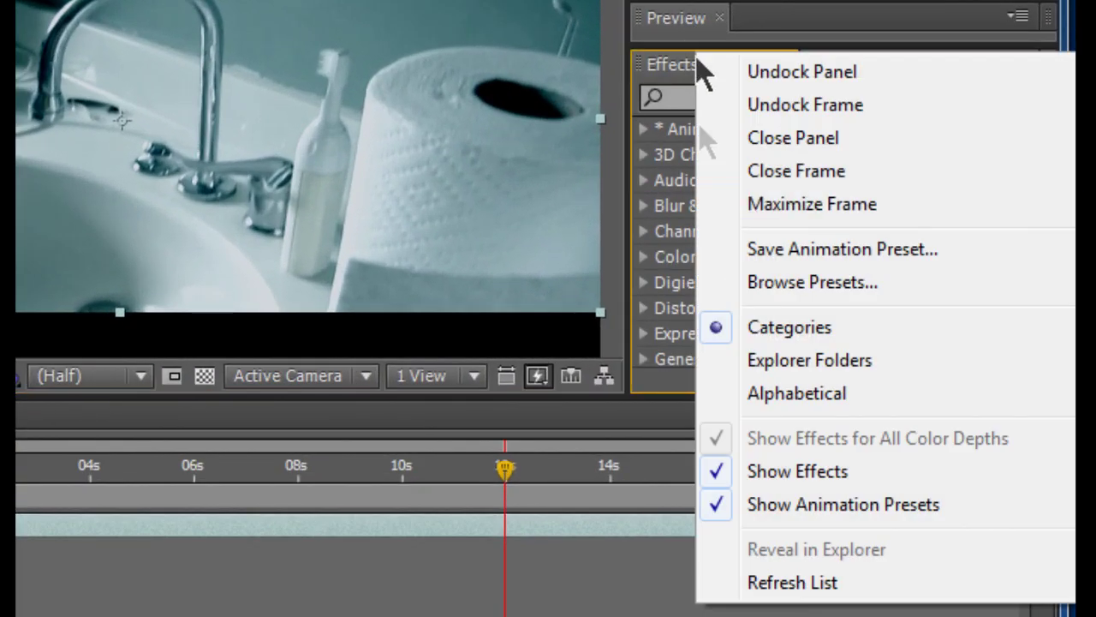
pyautogui.click(688, 72)
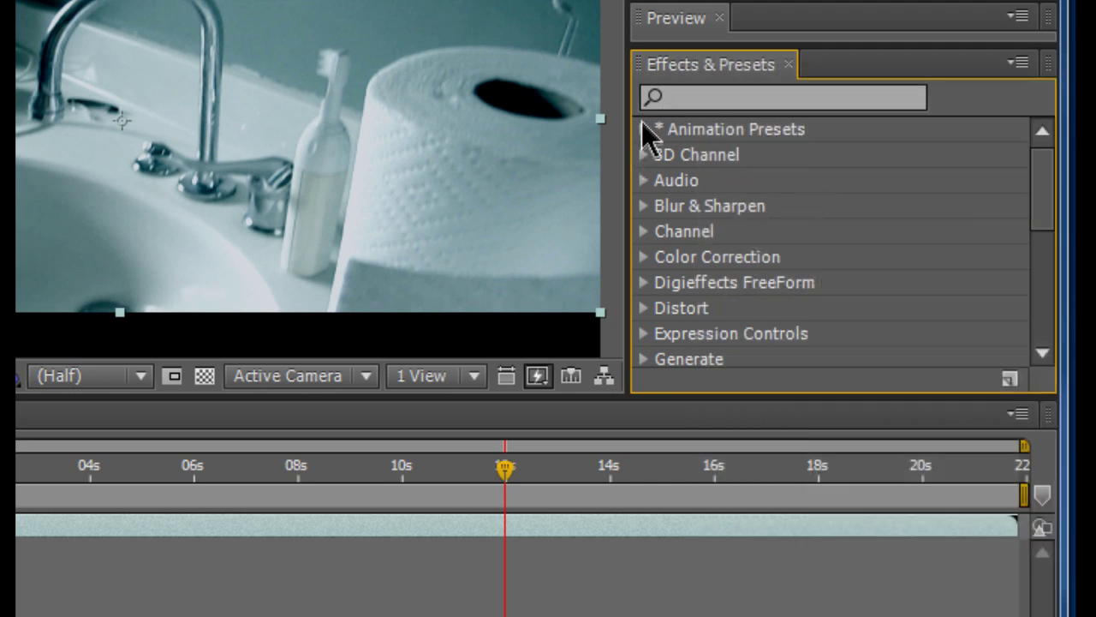
pyautogui.click(644, 128)
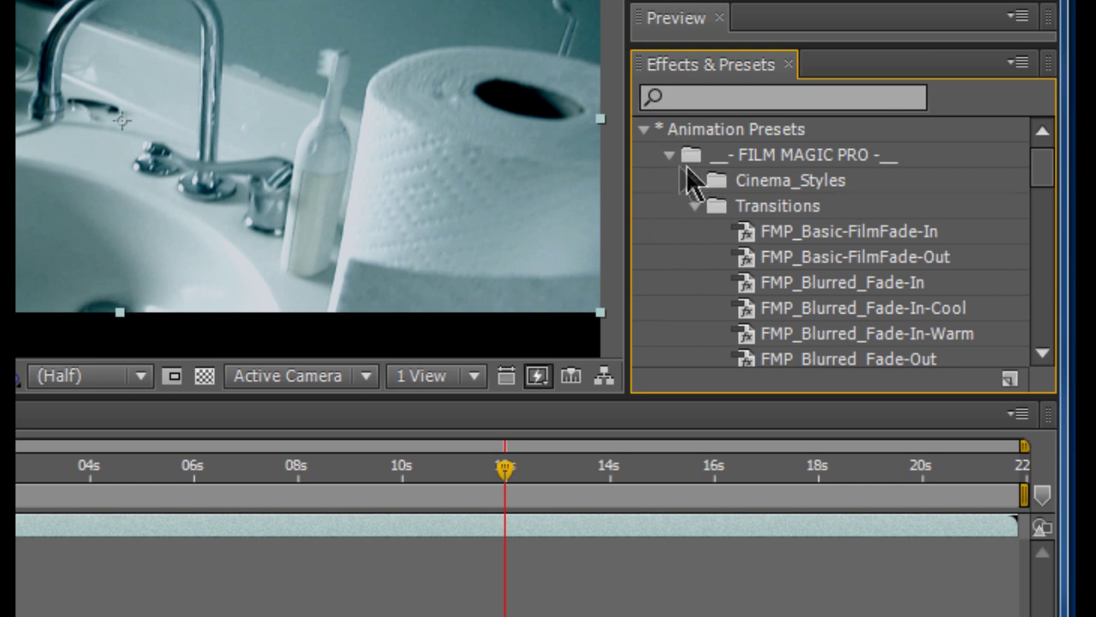
pyautogui.moveTo(1048, 168); pyautogui.dragTo(1022, 181)
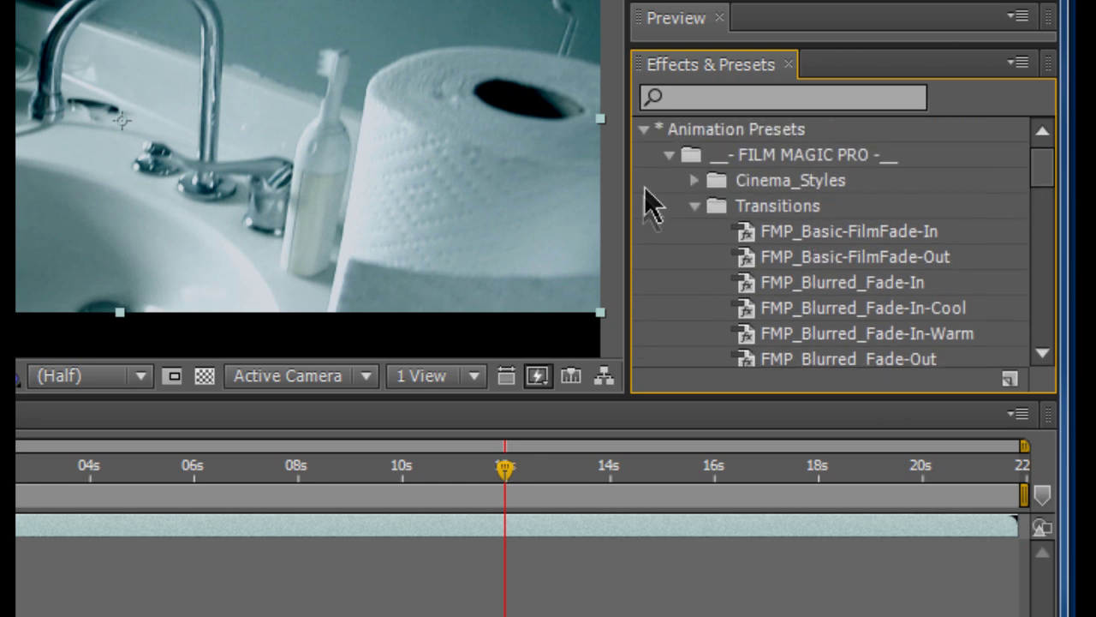
pyautogui.click(695, 181)
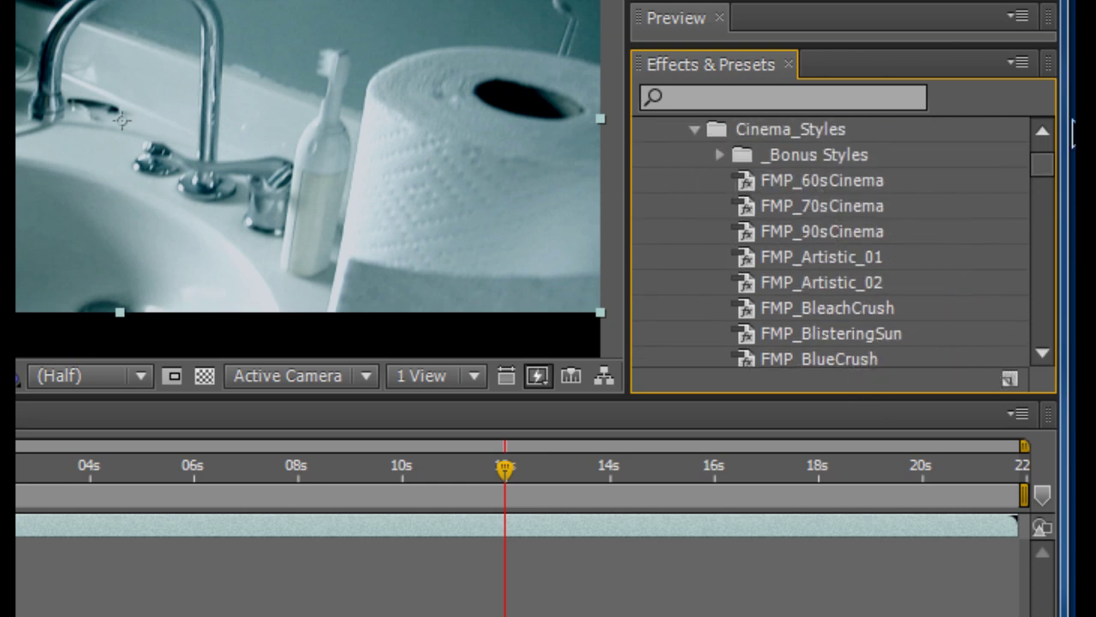
# Scrub the timeline to about 0:00:06:07 in the MVI_2175 composition.
pyautogui.scroll(-3, 1053, 177)
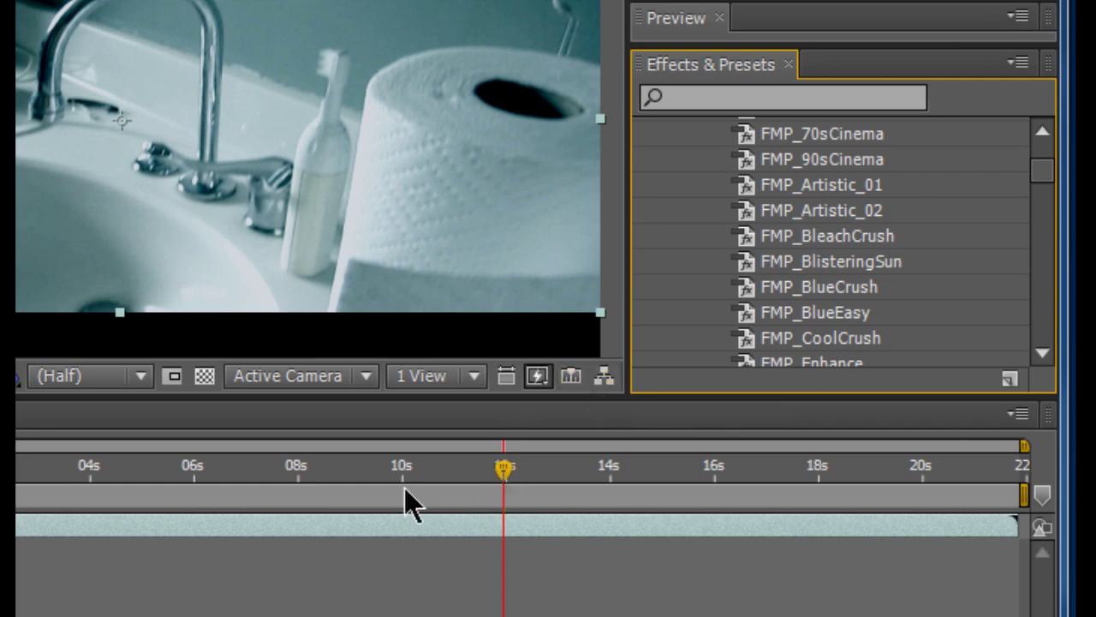
pyautogui.click(508, 445)
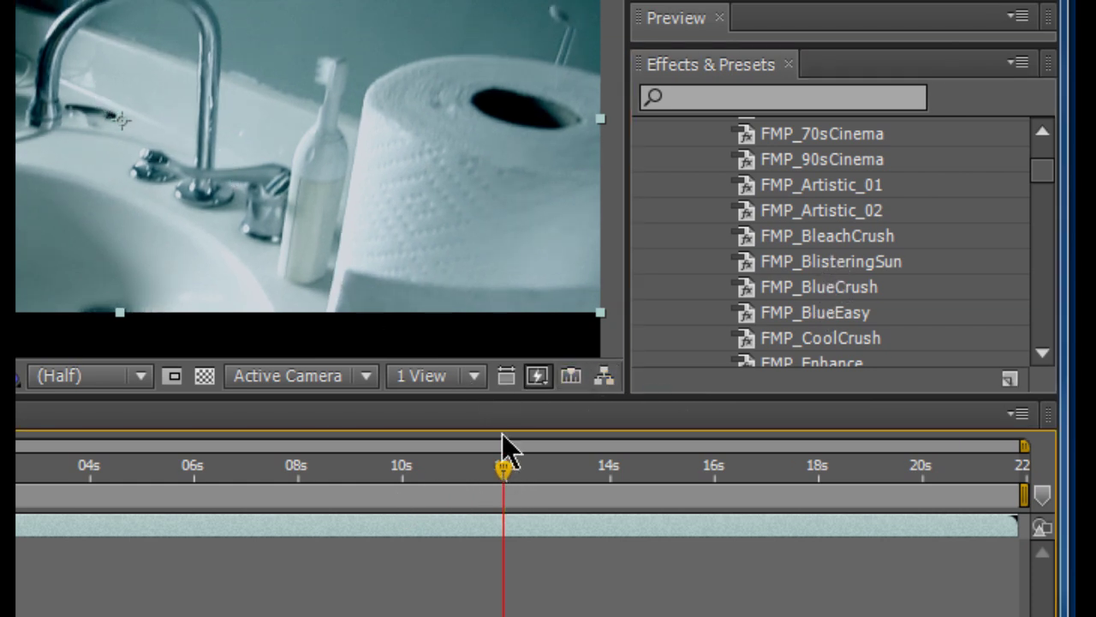
pyautogui.moveTo(172, 462); pyautogui.dragTo(17, 458)
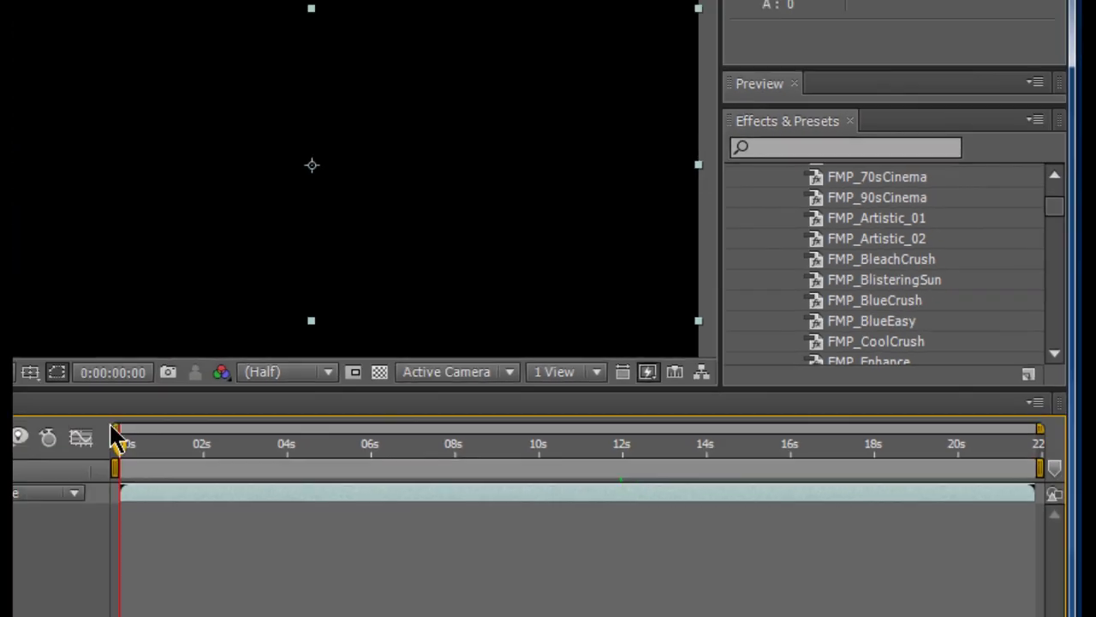
pyautogui.moveTo(112, 428); pyautogui.dragTo(419, 454)
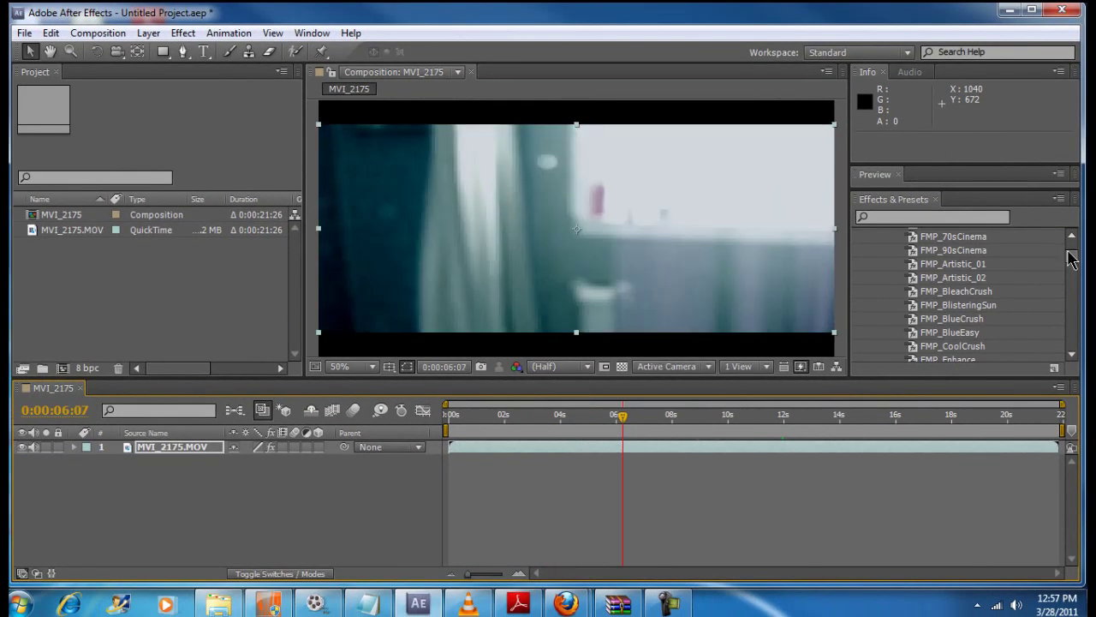
# Drop the FMP_CoolCrush preset onto the MVI_2175.MOV clip in the Composition viewer.
pyautogui.moveTo(1070, 259); pyautogui.dragTo(1057, 218)
pyautogui.moveTo(1058, 260); pyautogui.dragTo(1056, 272)
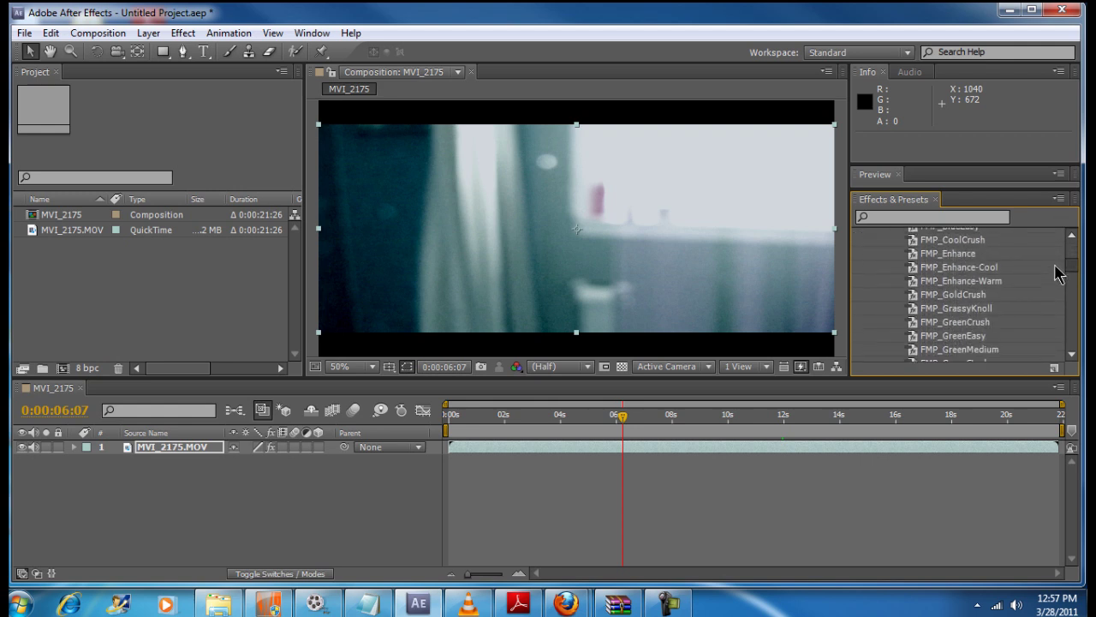
pyautogui.moveTo(950, 240); pyautogui.dragTo(536, 220)
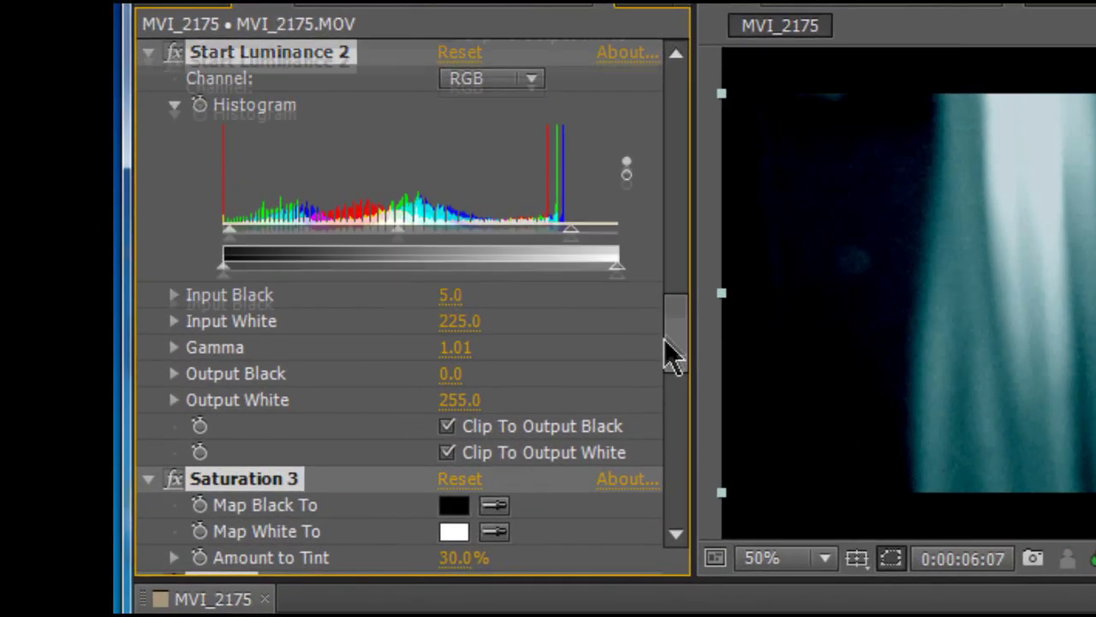
pyautogui.moveTo(673, 355); pyautogui.dragTo(673, 185)
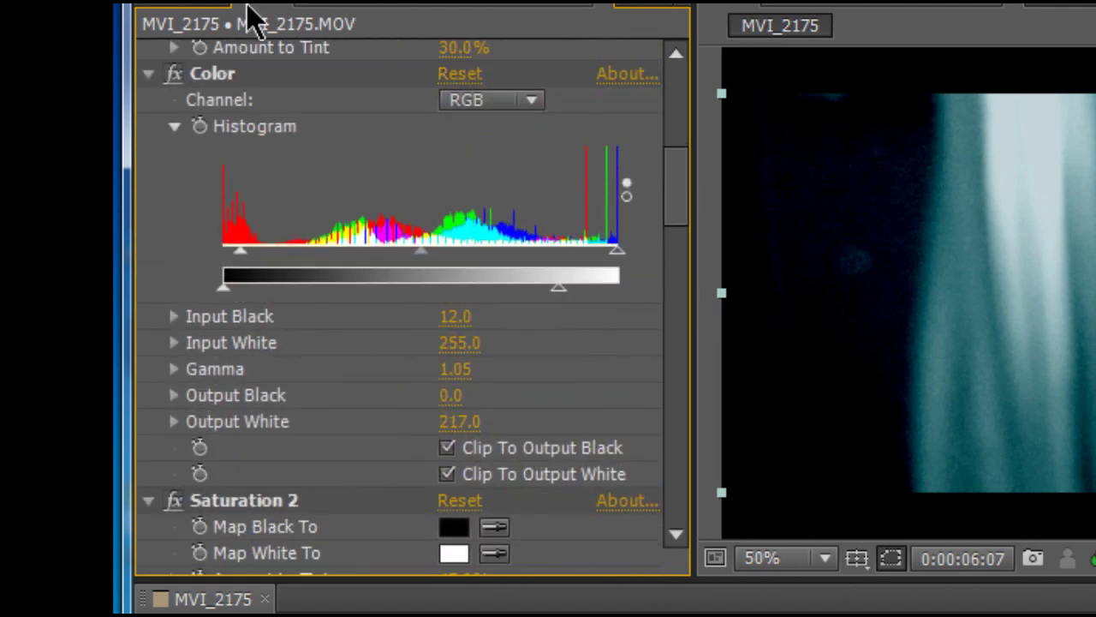
pyautogui.moveTo(240, 8); pyautogui.dragTo(274, 134)
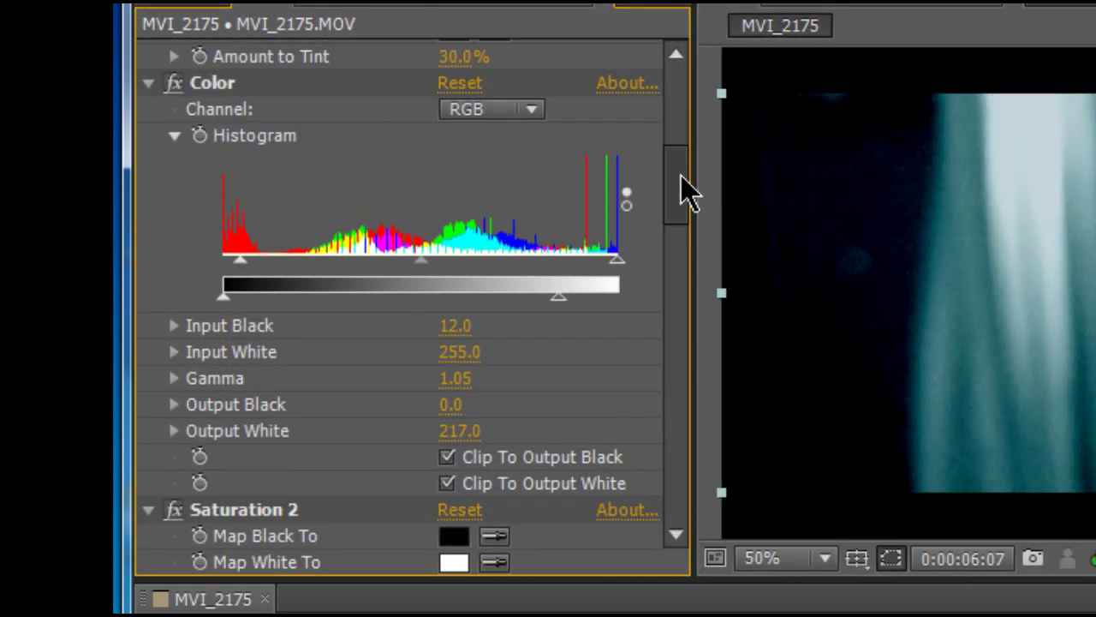
pyautogui.moveTo(682, 178); pyautogui.dragTo(672, 107)
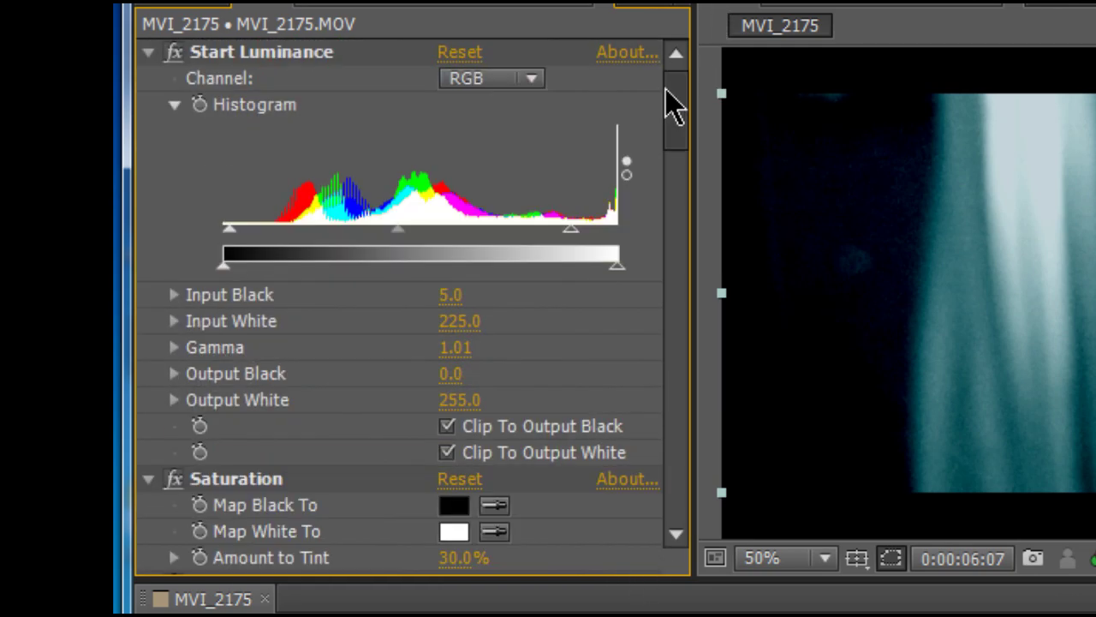
pyautogui.click(783, 306)
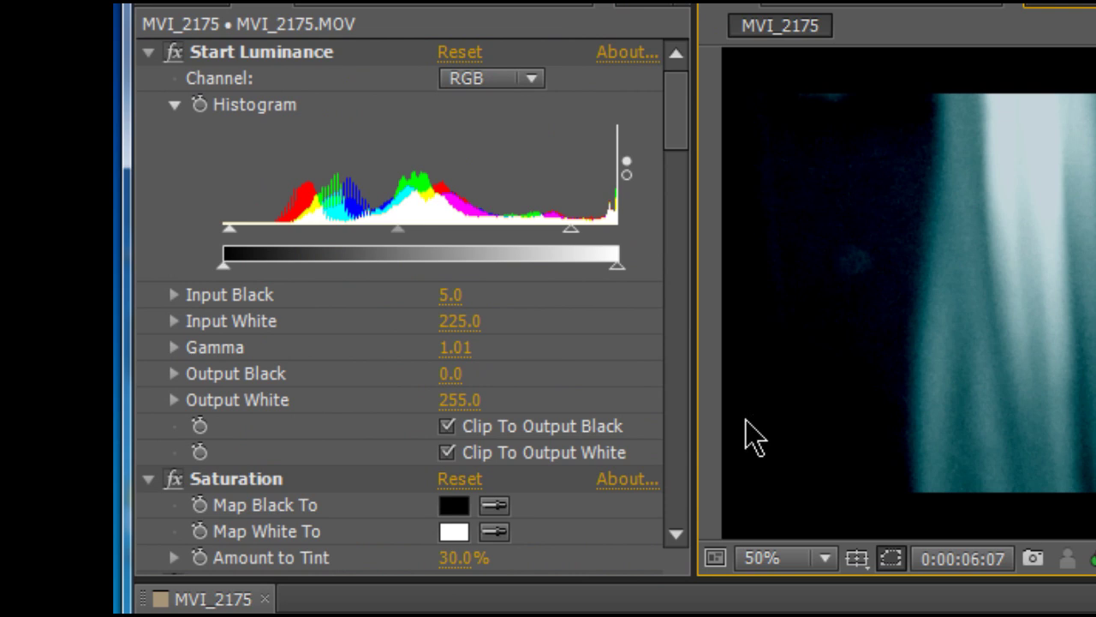
pyautogui.moveTo(676, 112)
pyautogui.mouseDown()
pyautogui.moveTo(698, 410)
pyautogui.moveTo(693, 526)
pyautogui.moveTo(687, 98)
pyautogui.mouseUp()
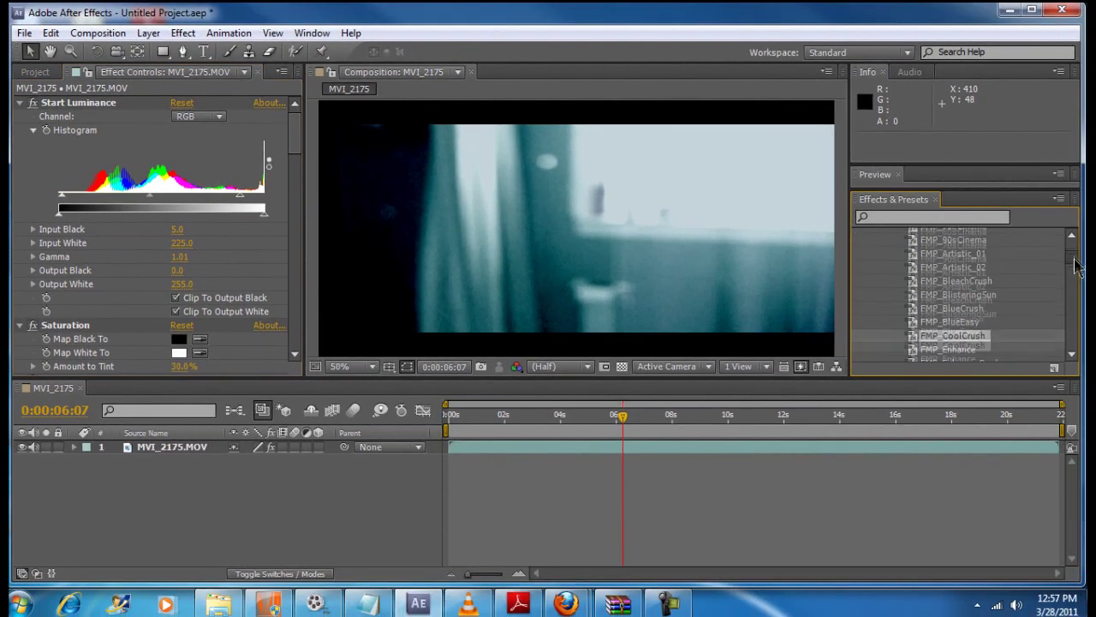
# Collapse Cinema_Styles, return near 0s, and drop FMP_Blurred_Fade-In onto the clip.
pyautogui.scroll(1, 1070, 253)
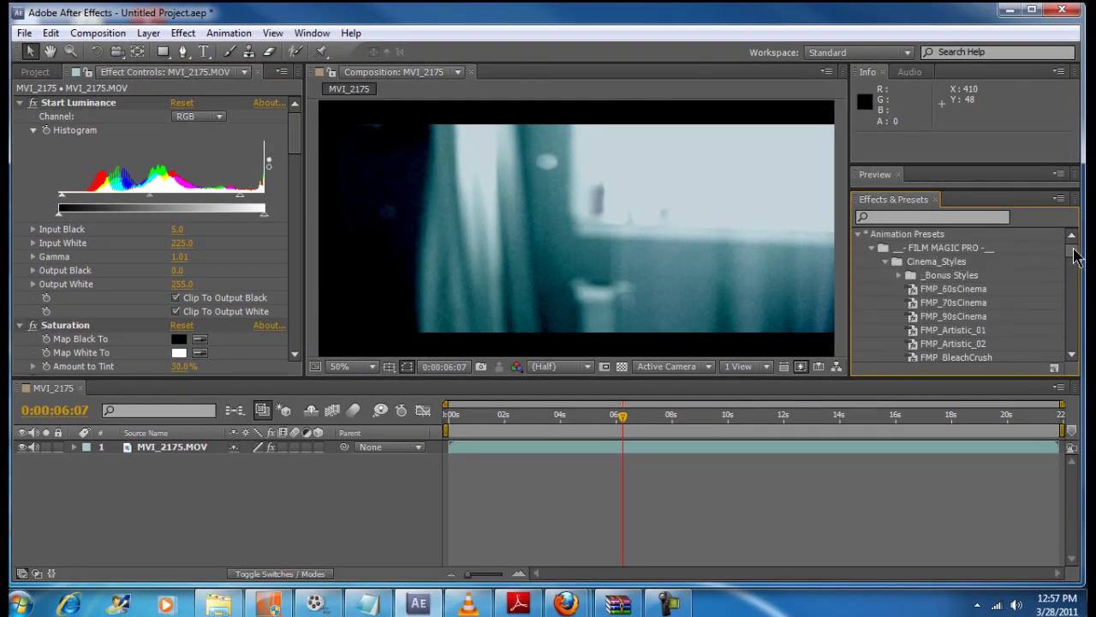
pyautogui.click(888, 263)
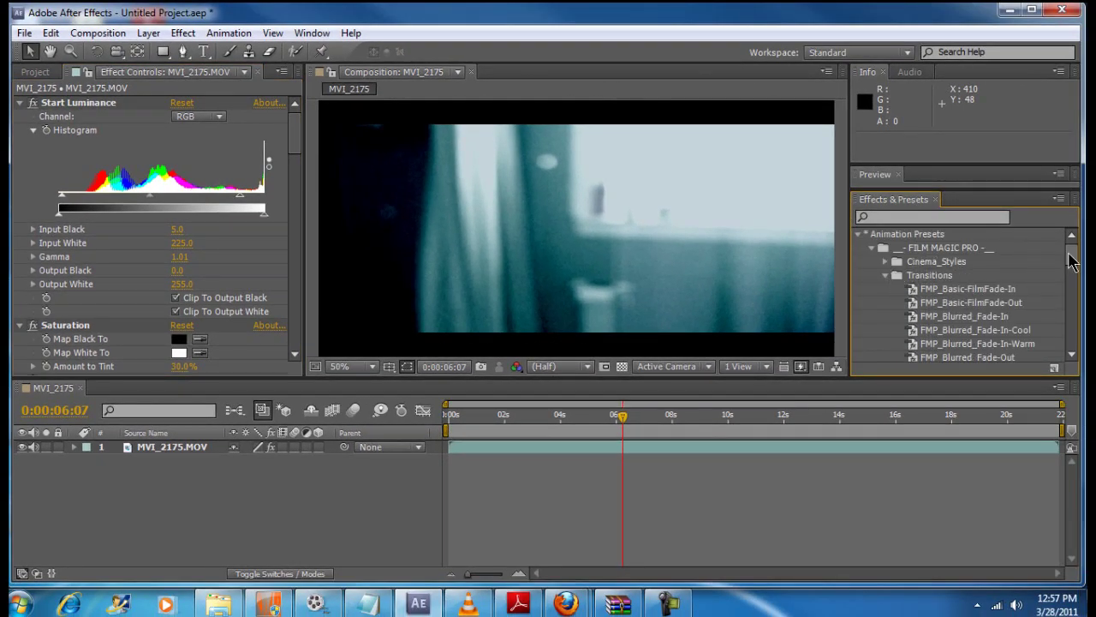
pyautogui.moveTo(1070, 252); pyautogui.dragTo(1070, 262)
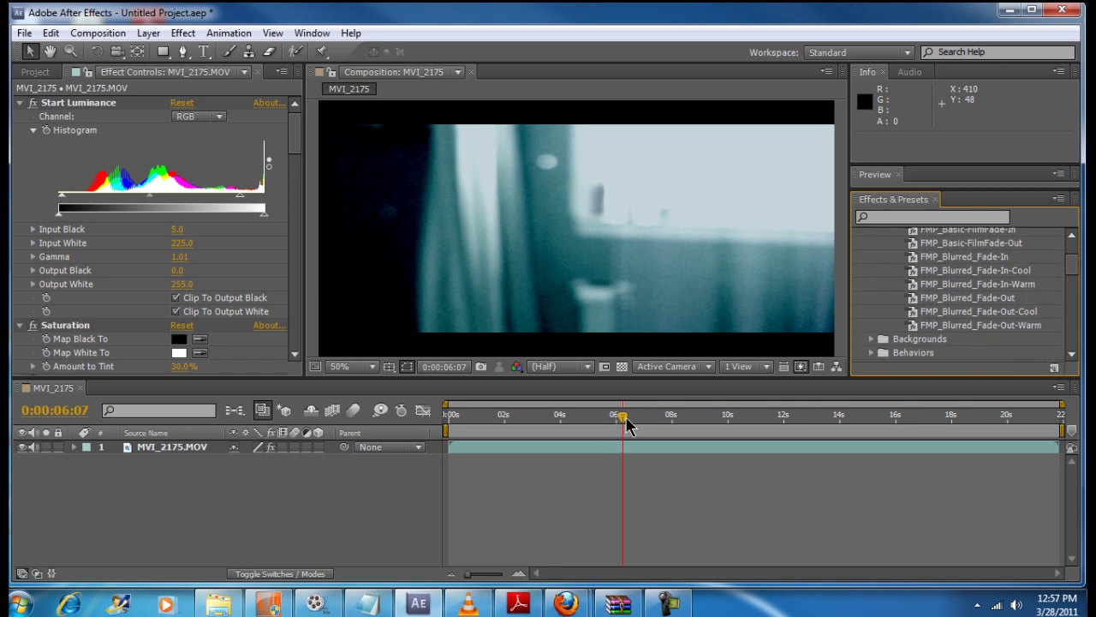
pyautogui.moveTo(611, 419); pyautogui.dragTo(474, 428)
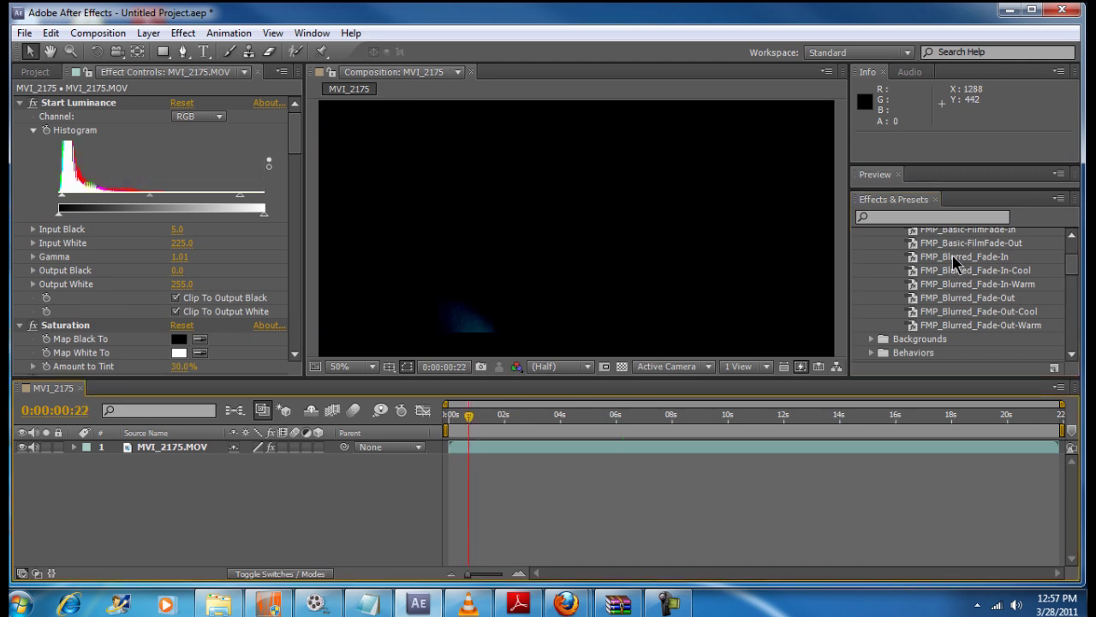
pyautogui.moveTo(955, 264); pyautogui.dragTo(565, 266)
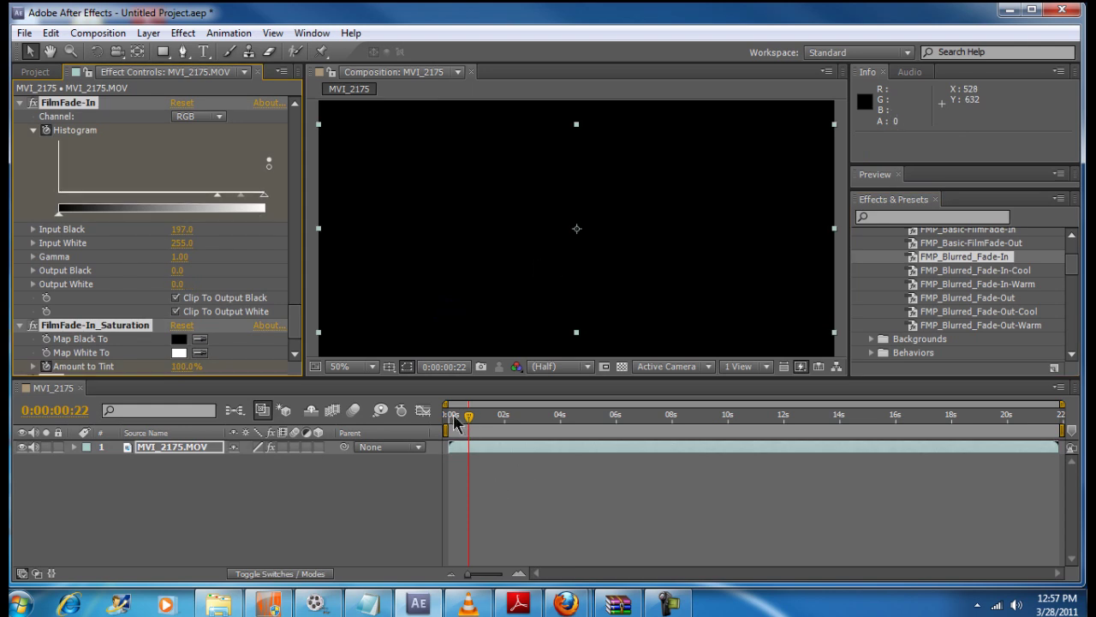
# Scrub the opening and play the composition to check the fade from black.
pyautogui.moveTo(470, 421); pyautogui.dragTo(448, 422)
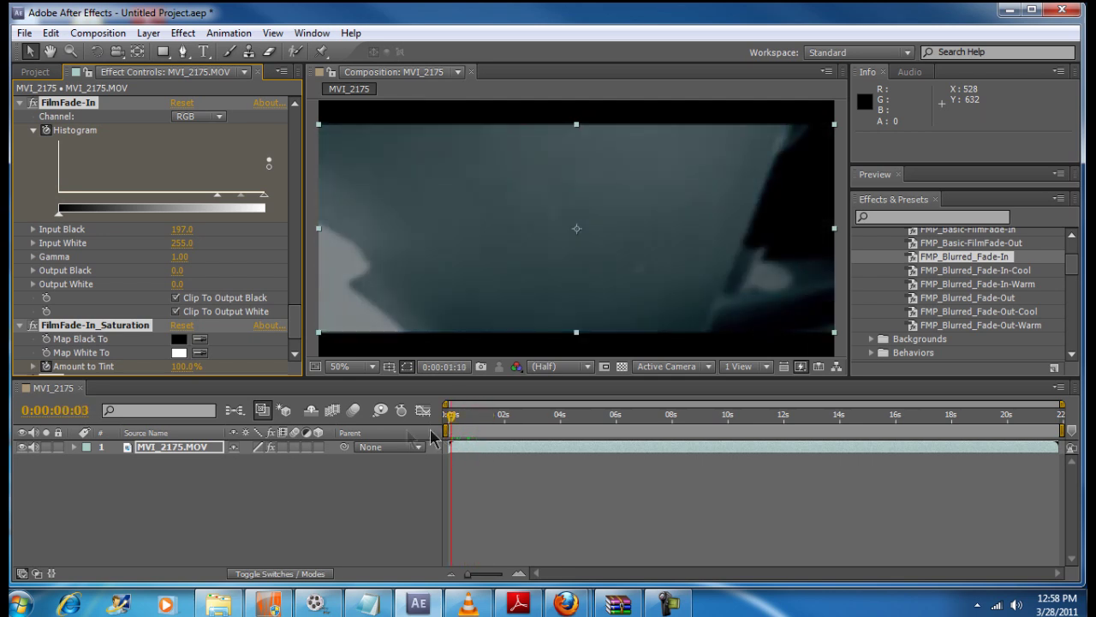
pyautogui.moveTo(893, 186); pyautogui.dragTo(893, 248)
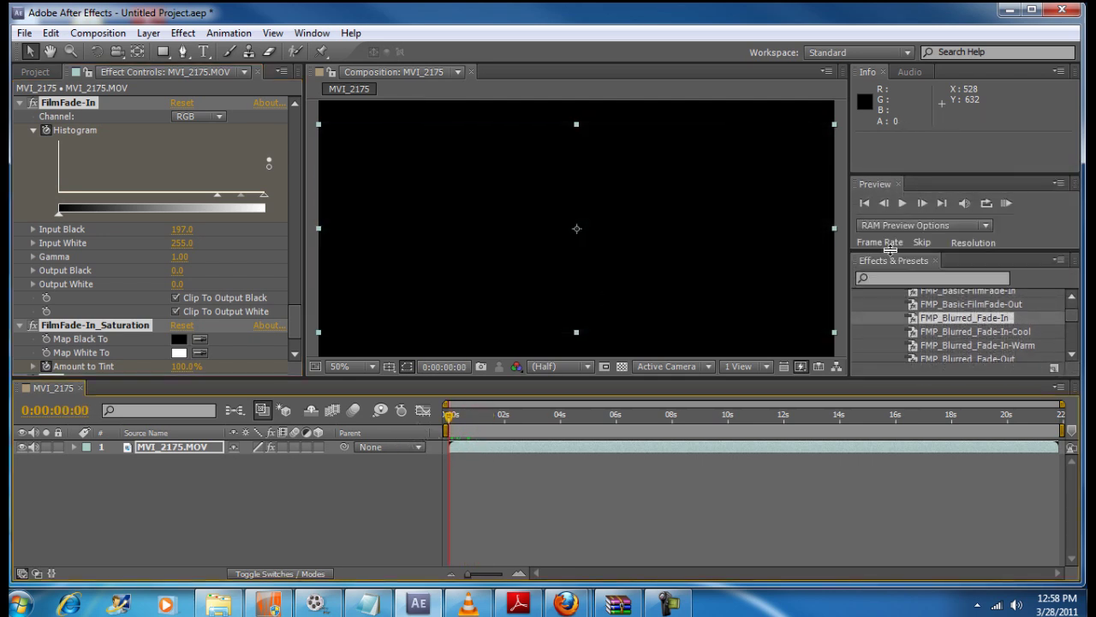
pyautogui.click(902, 204)
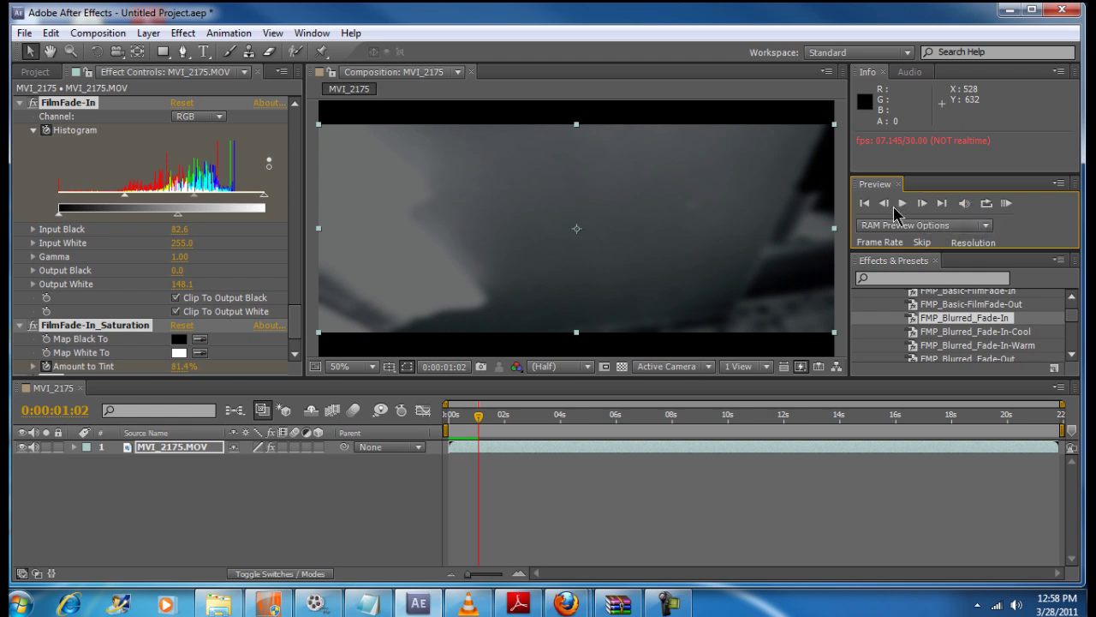
pyautogui.click(903, 204)
# RAM-preview the fade-in and scrub to full colour around 0:00:02:05.
pyautogui.click(1006, 204)
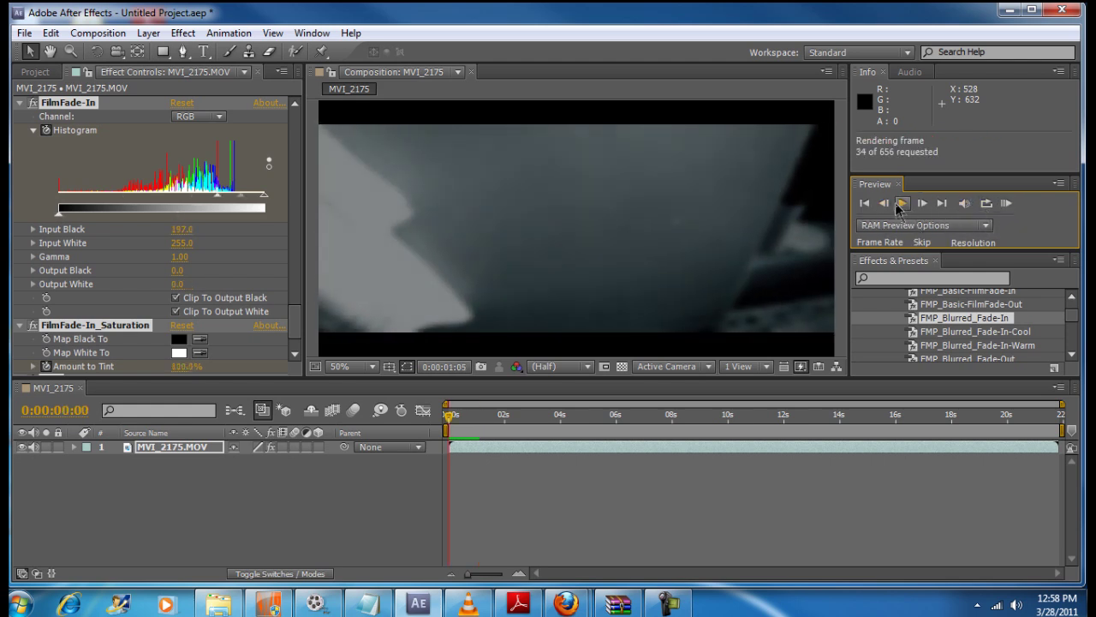
pyautogui.click(908, 203)
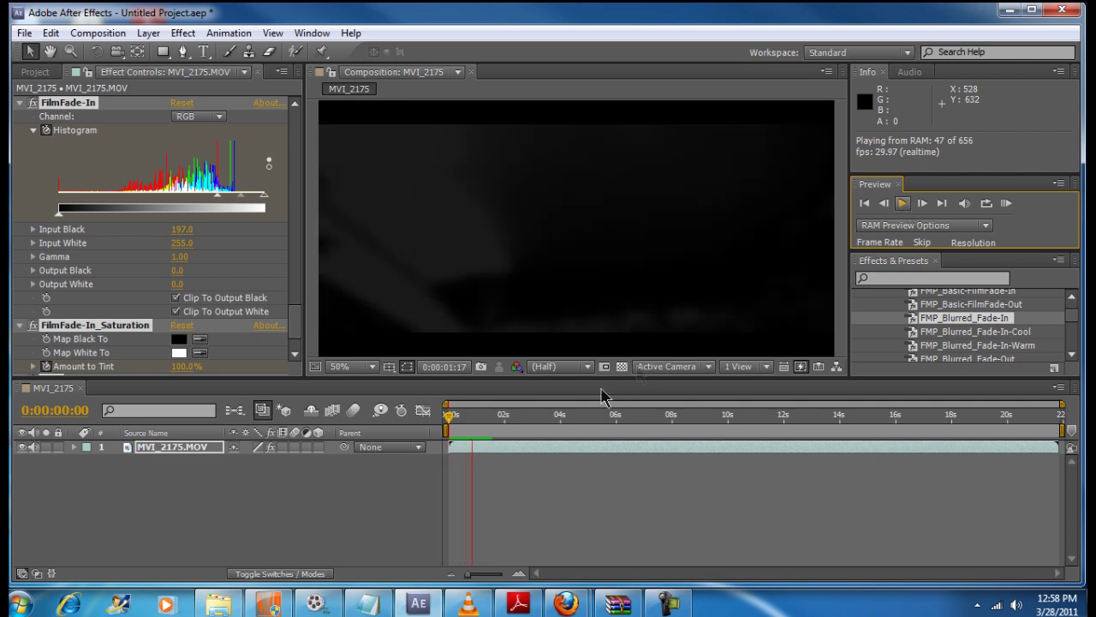
pyautogui.click(470, 446)
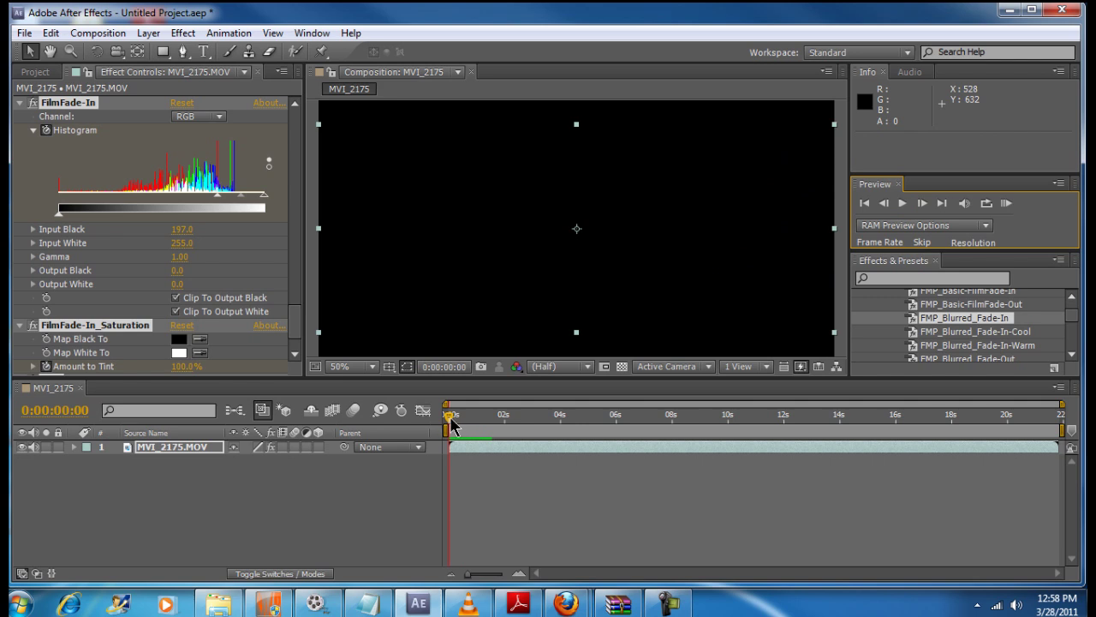
pyautogui.moveTo(452, 417); pyautogui.dragTo(509, 417)
pyautogui.click(901, 205)
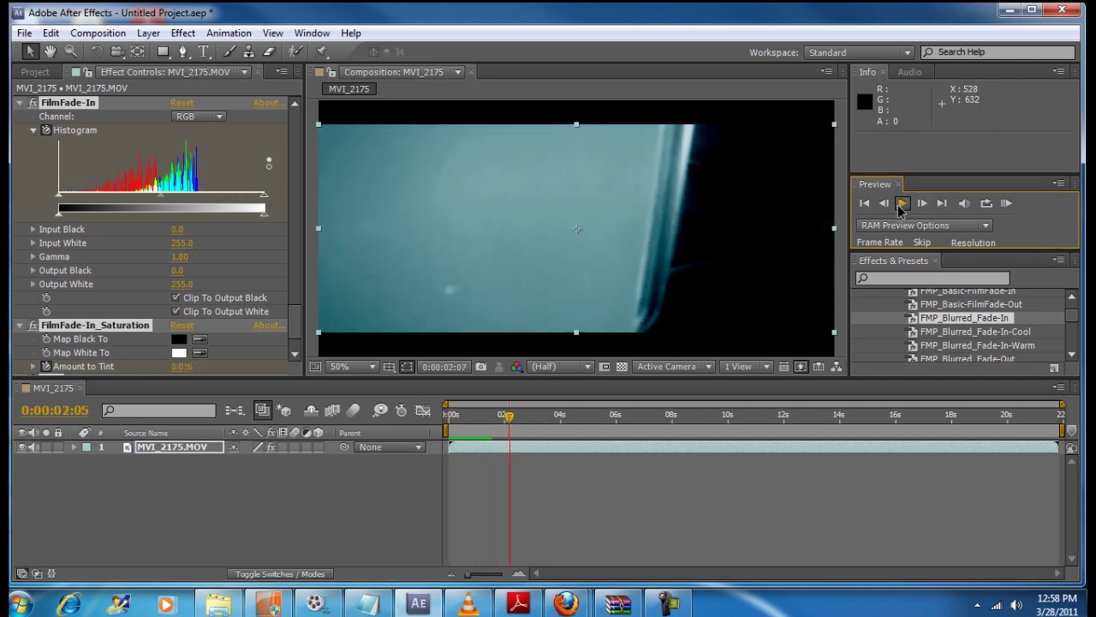